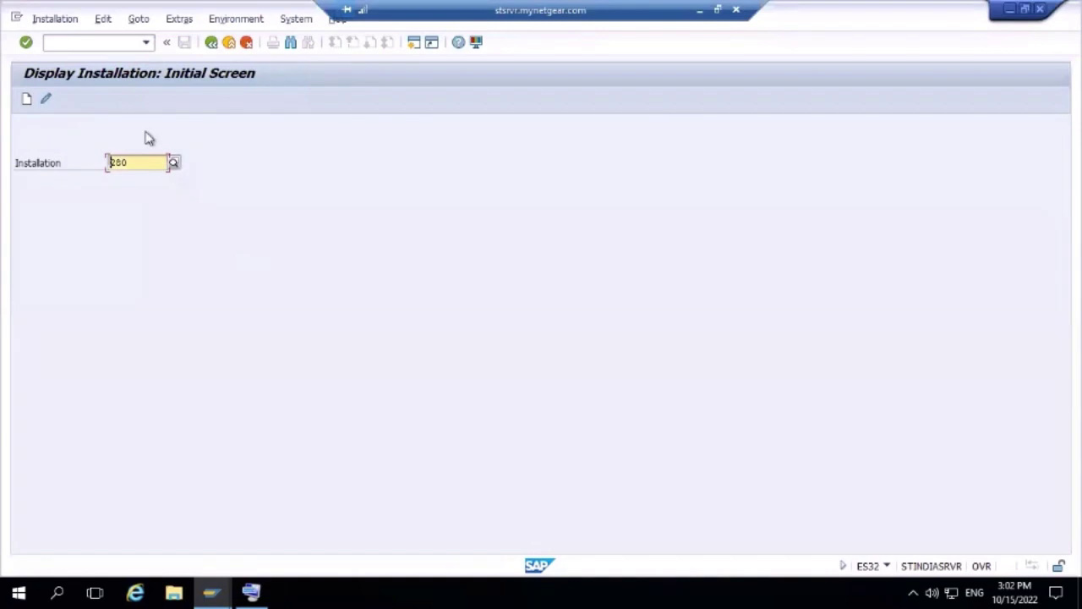
- Leave the installation display with the /n command and return to SAP Easy Access, dismissing the Role Name search
click(124, 39)
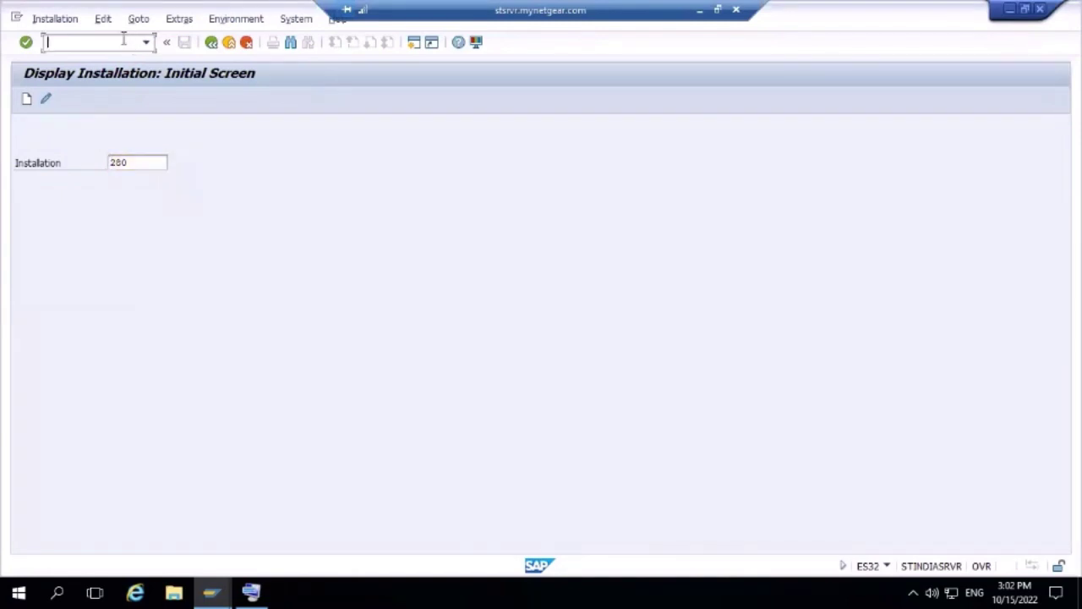
text(/n)
key(Return)
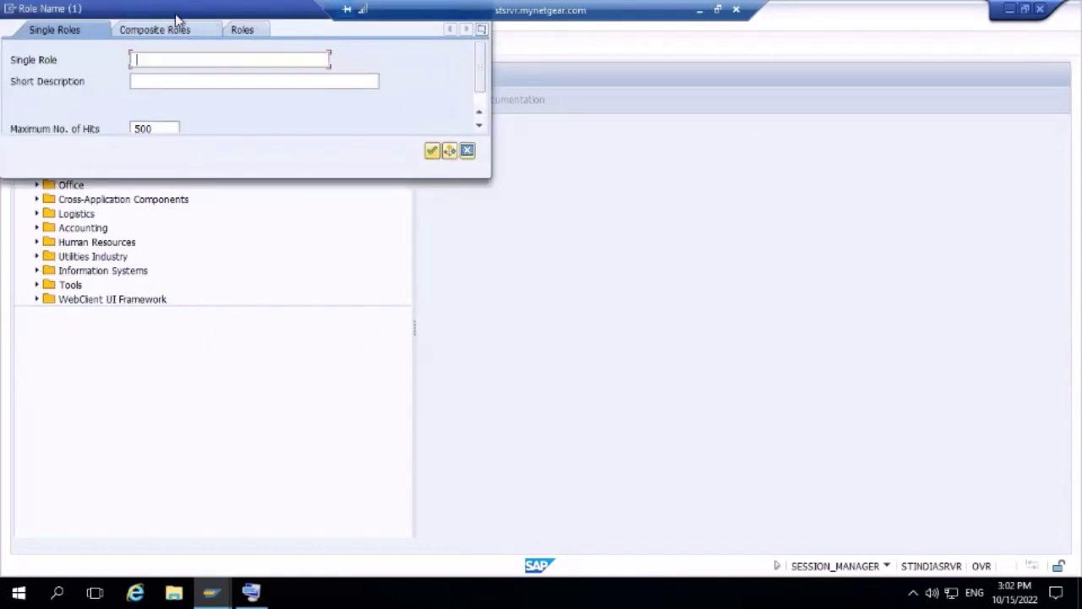
drag(176, 17, 216, 103)
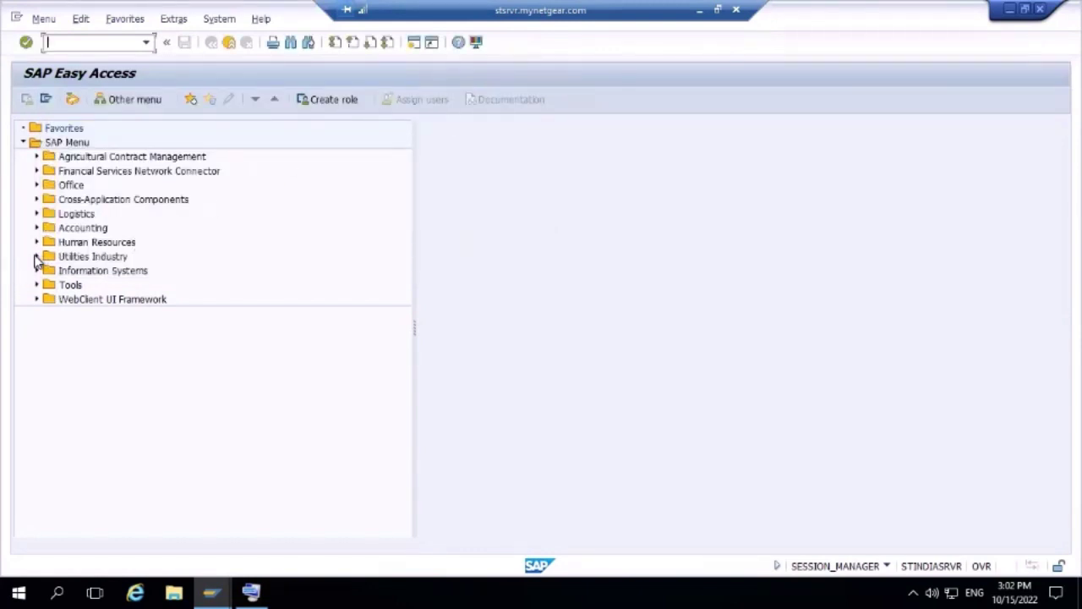
- Start creating a parameter record from the Scheduling functions of the Utilities Industry area
click(36, 257)
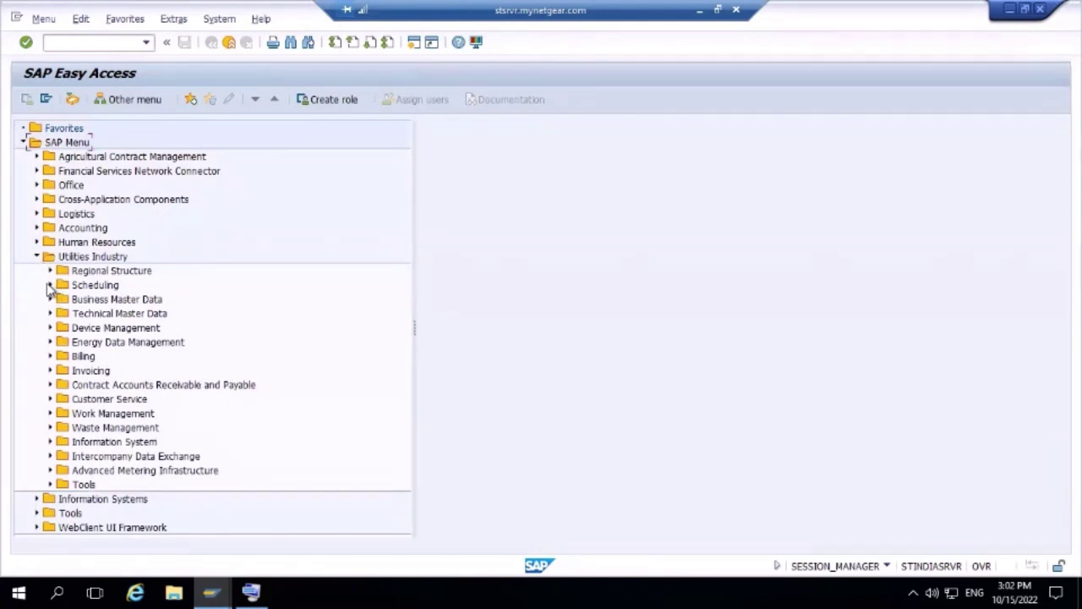
click(49, 285)
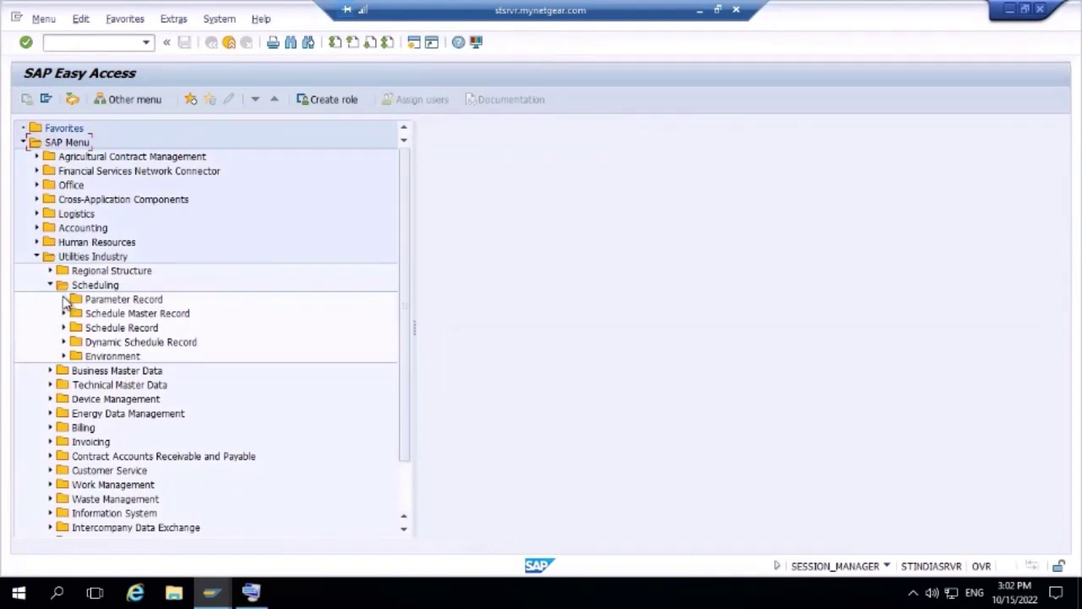
click(64, 300)
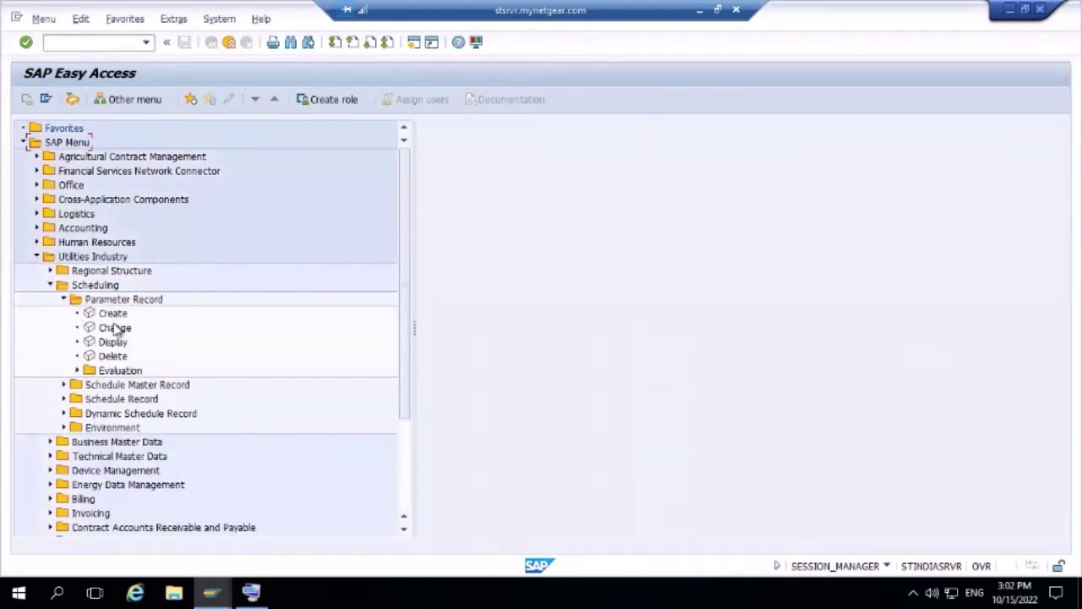
double_click(113, 314)
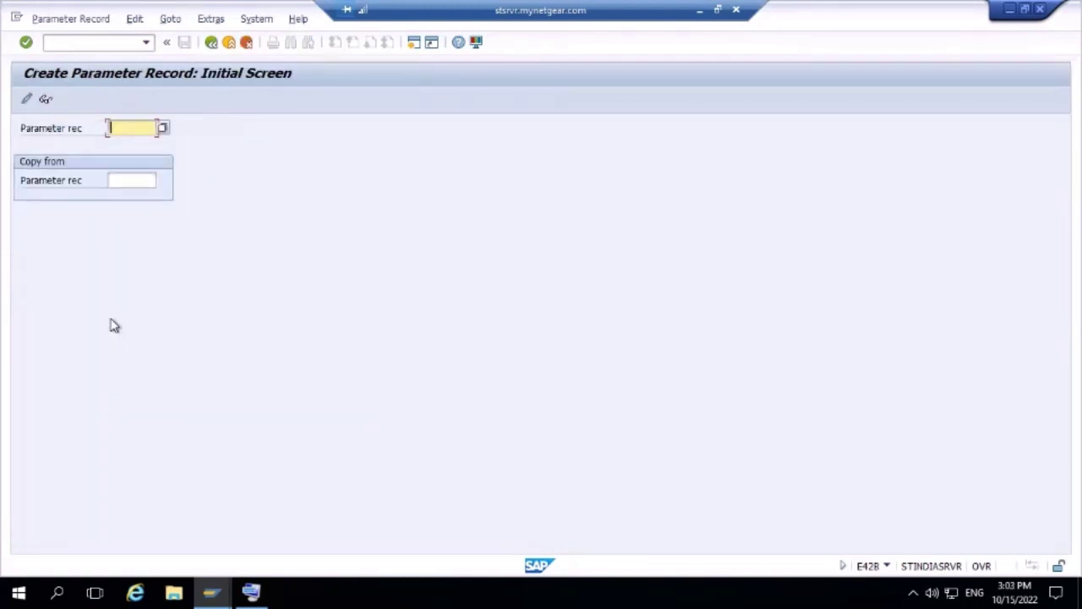
- Create a parameter record with the person's first name as ID, describe it as "Parameter" plus that name, and save it under the proposed customizing request
text(PRITAM)
key(Return)
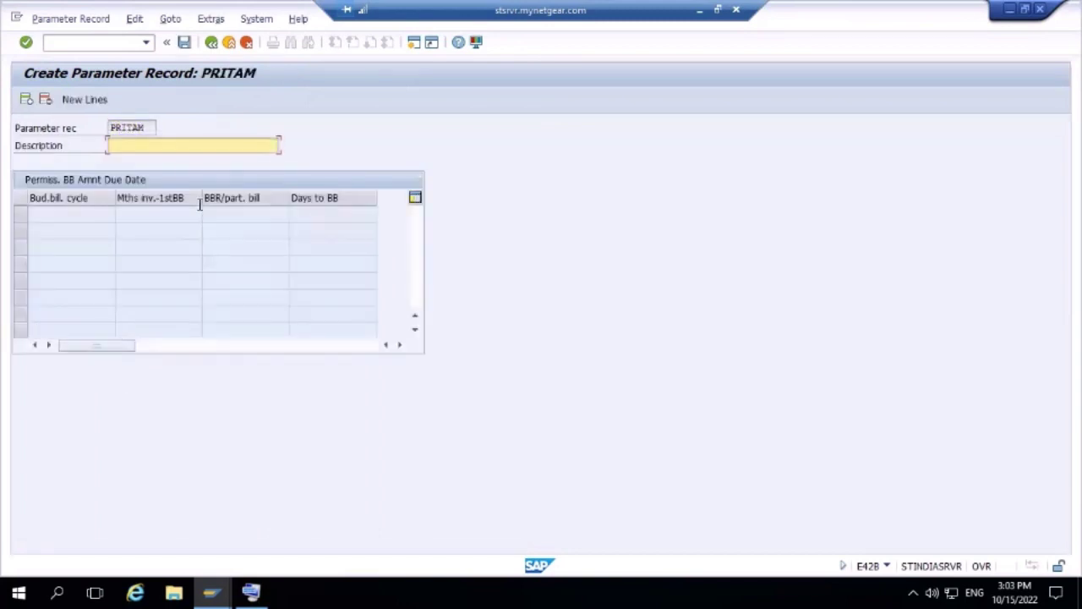
click(170, 145)
text(Parameter Pritam)
key(ctrl+s)
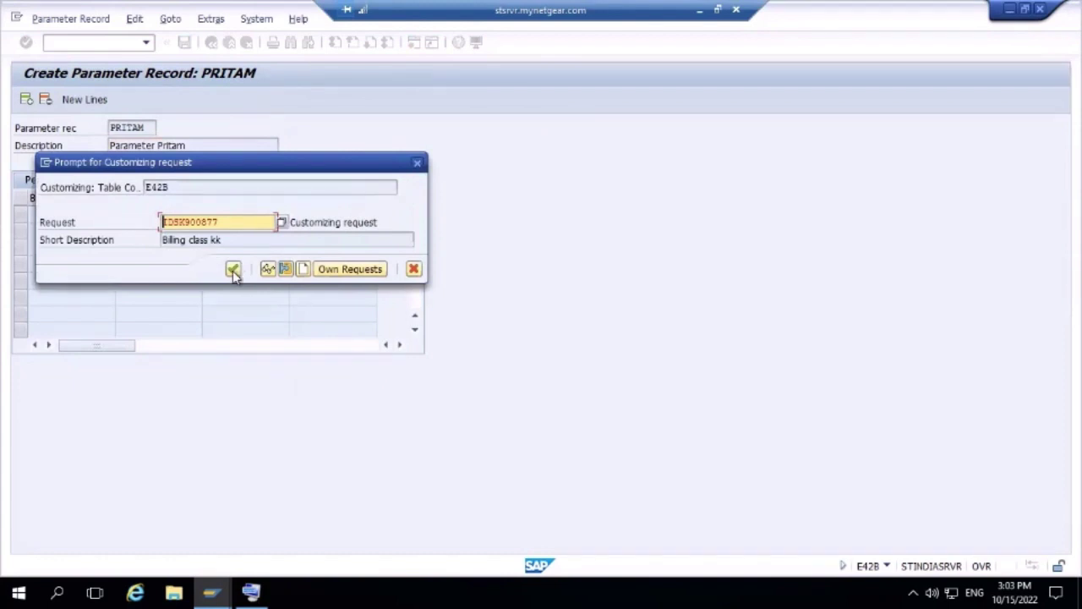
click(232, 271)
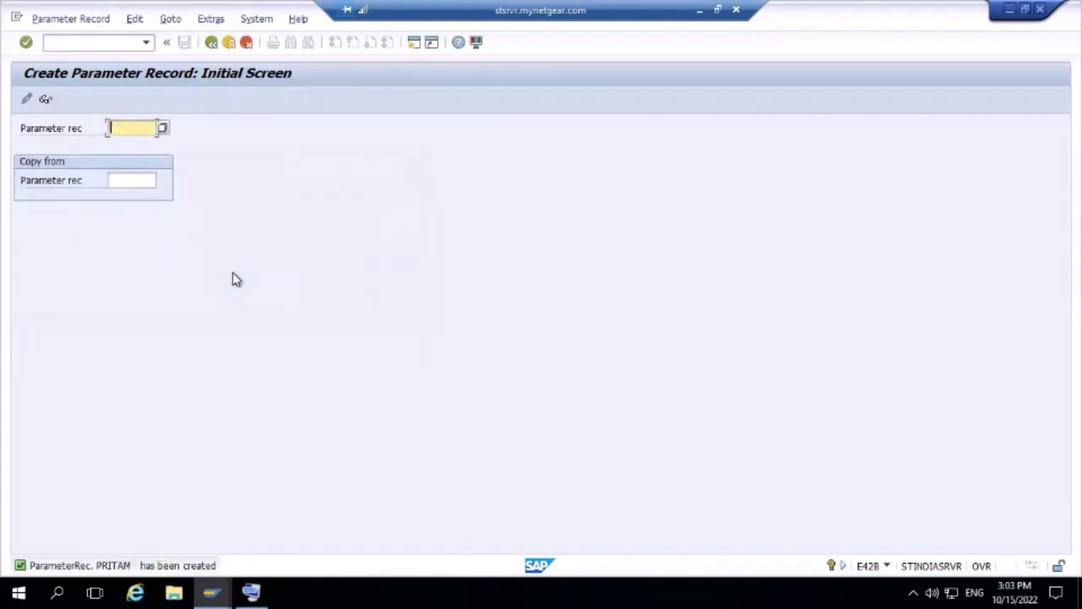
click(212, 44)
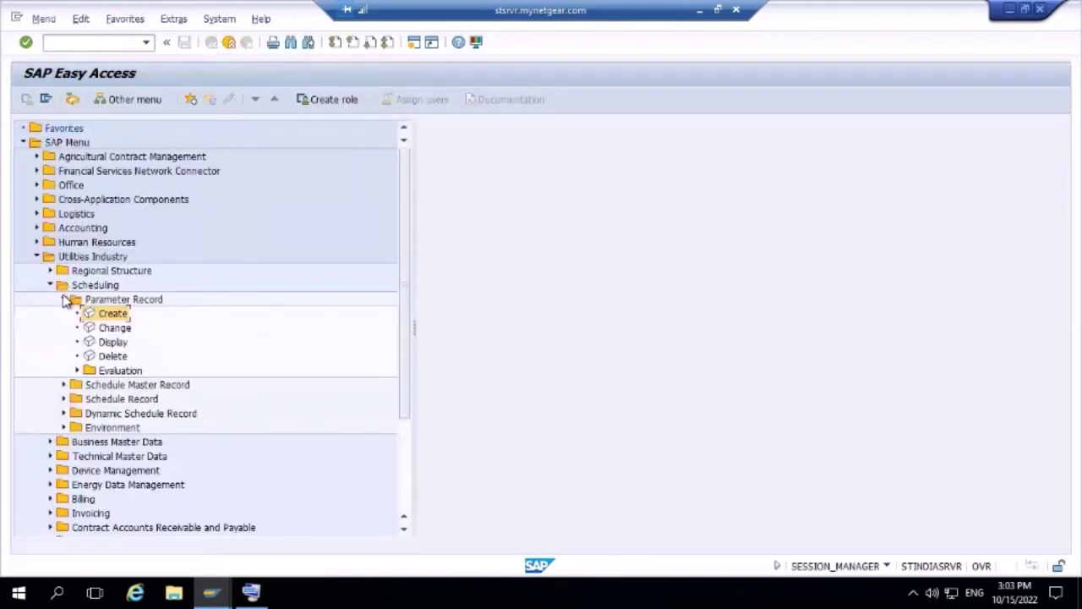
- Start creating a portion from the Schedule Master Record functions under Scheduling
click(63, 300)
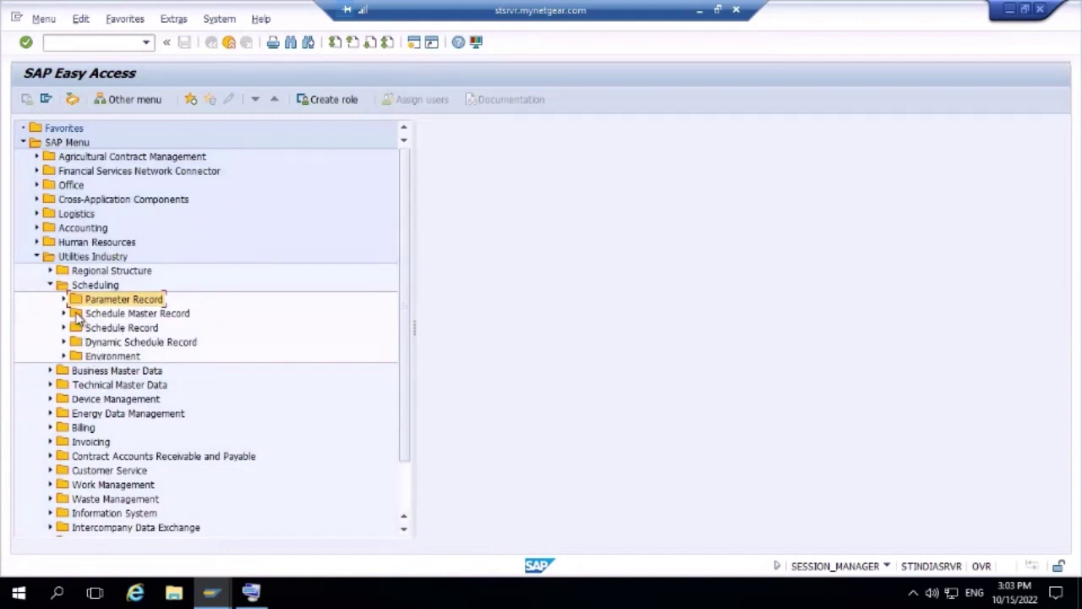
click(63, 314)
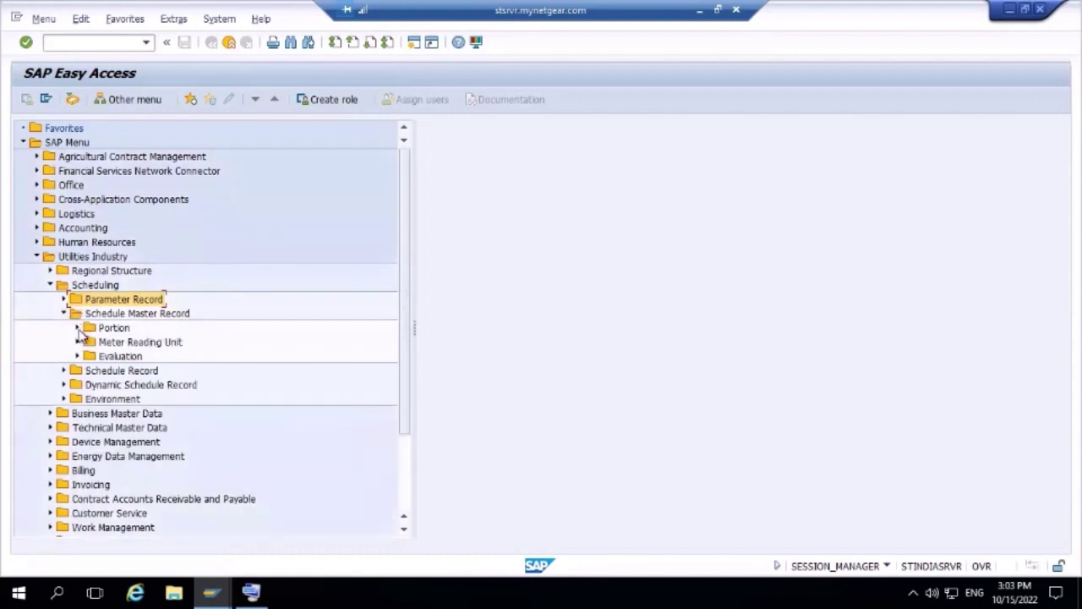
click(78, 328)
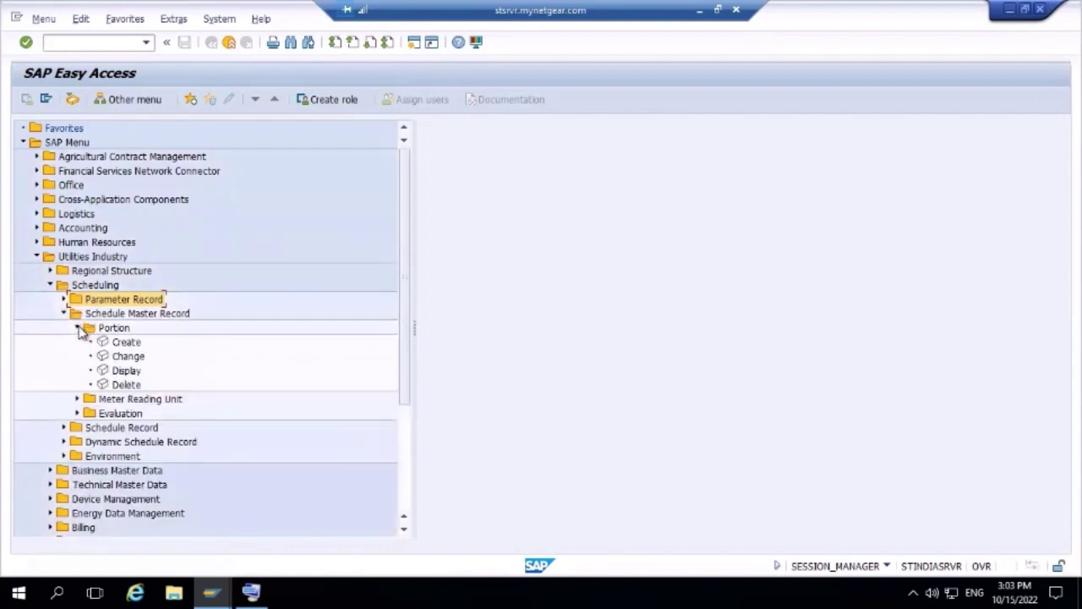
double_click(127, 343)
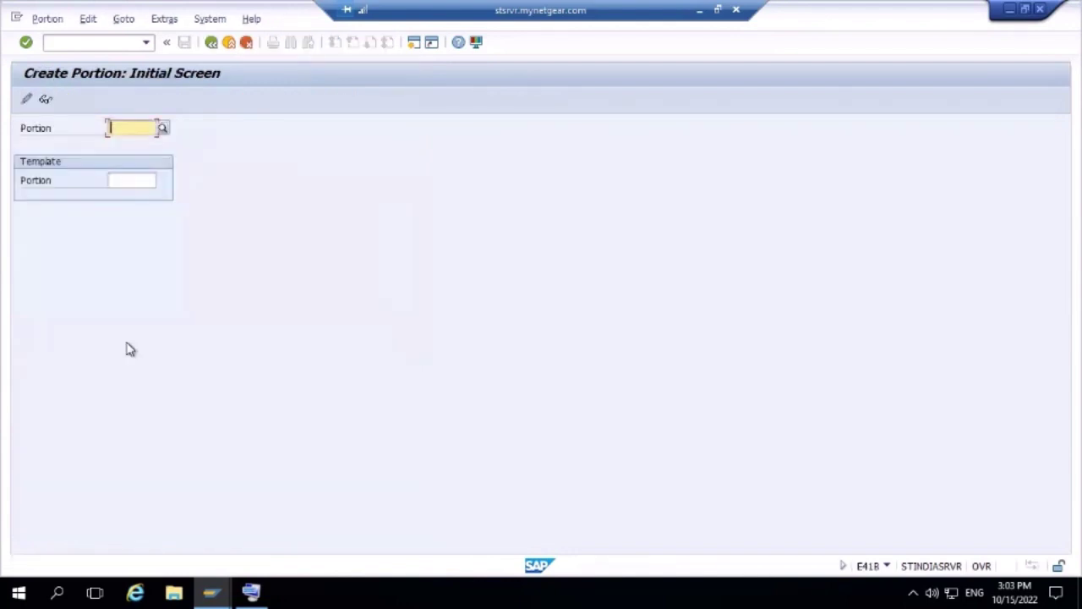
- Enter the person's first name in capitals as the portion ID and continue to its detail screen
key(Return)
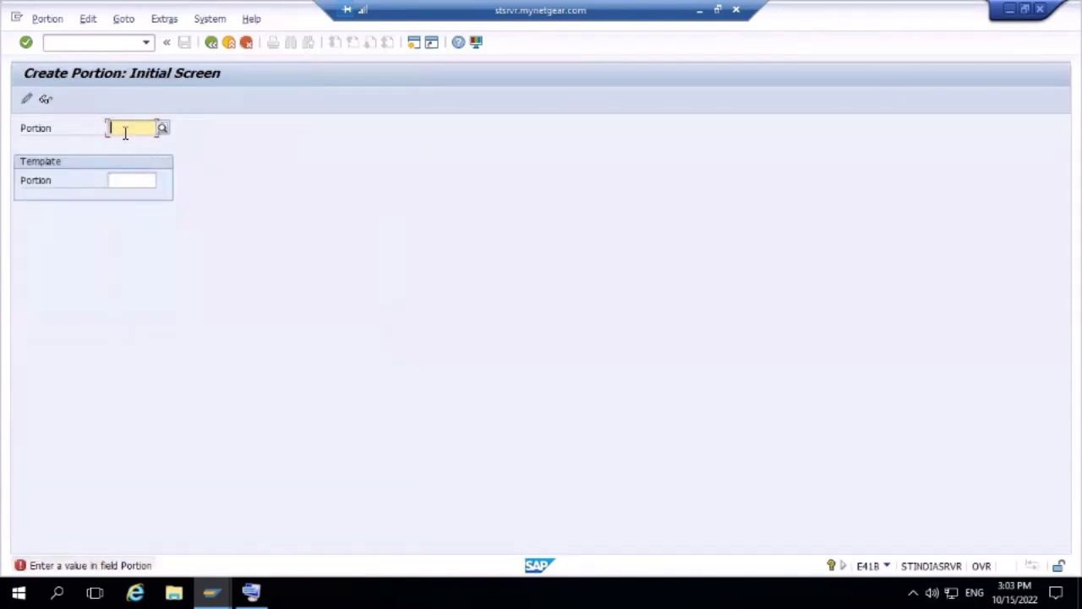
text(PR)
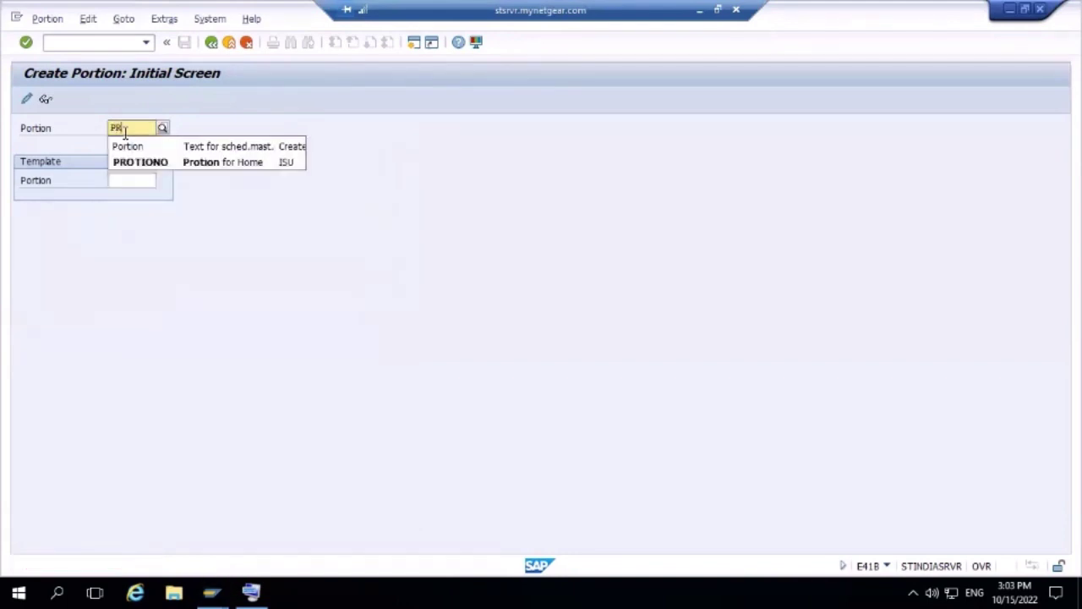
text(T)
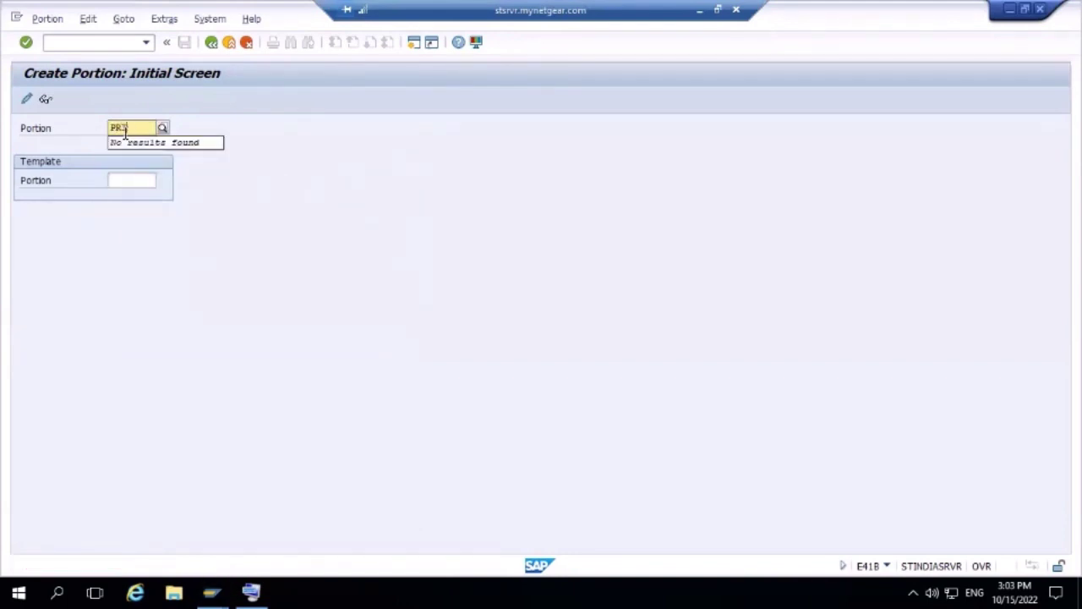
text(TAM)
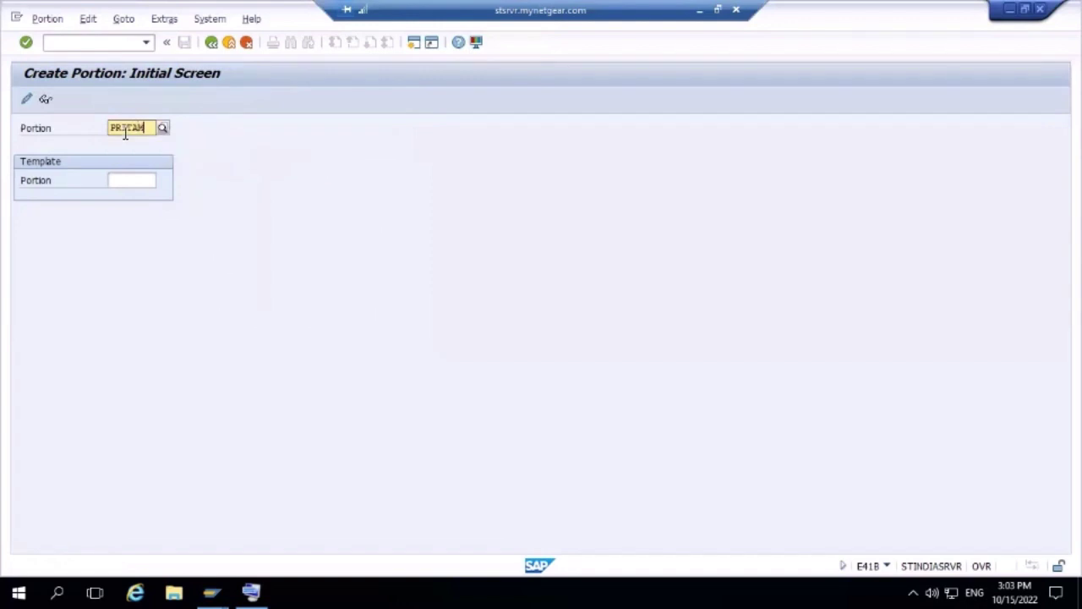
key(Return)
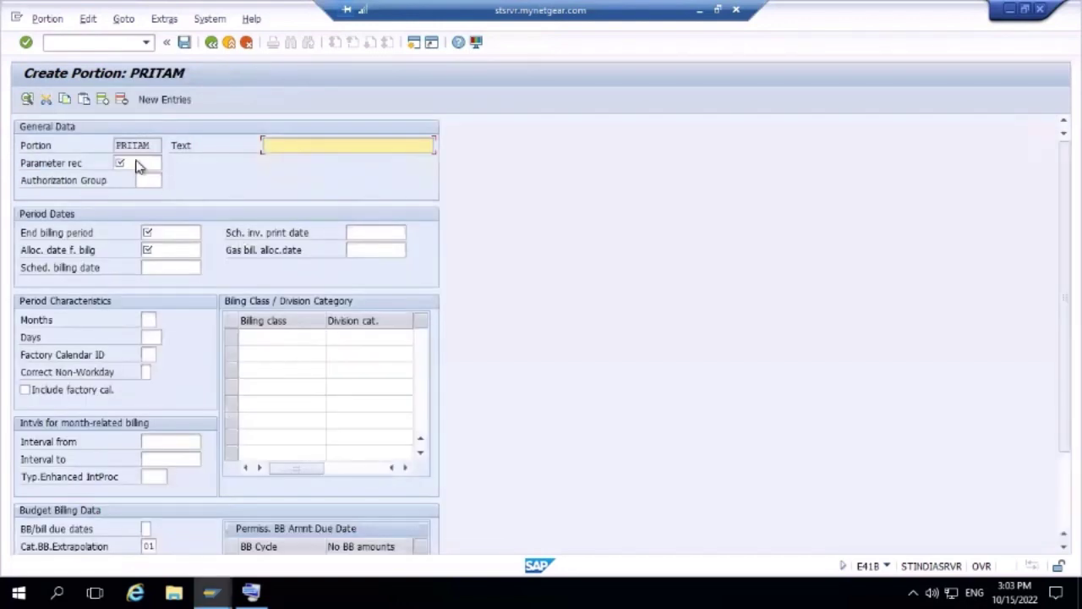
- Assign the newly created parameter record to the portion and enter "Protion for" plus the person's first name as its text
click(136, 162)
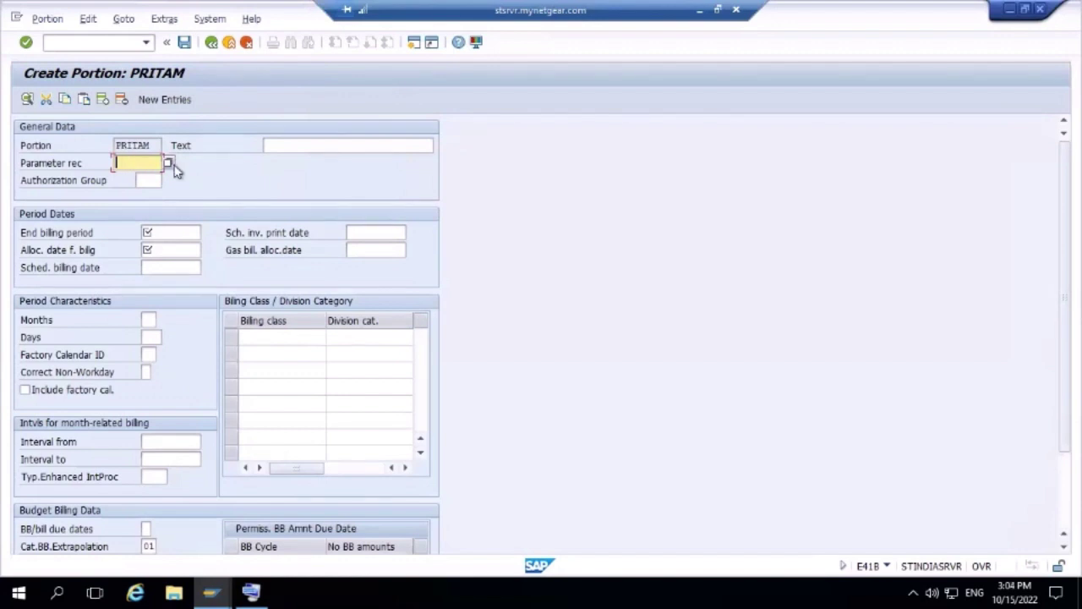
click(168, 165)
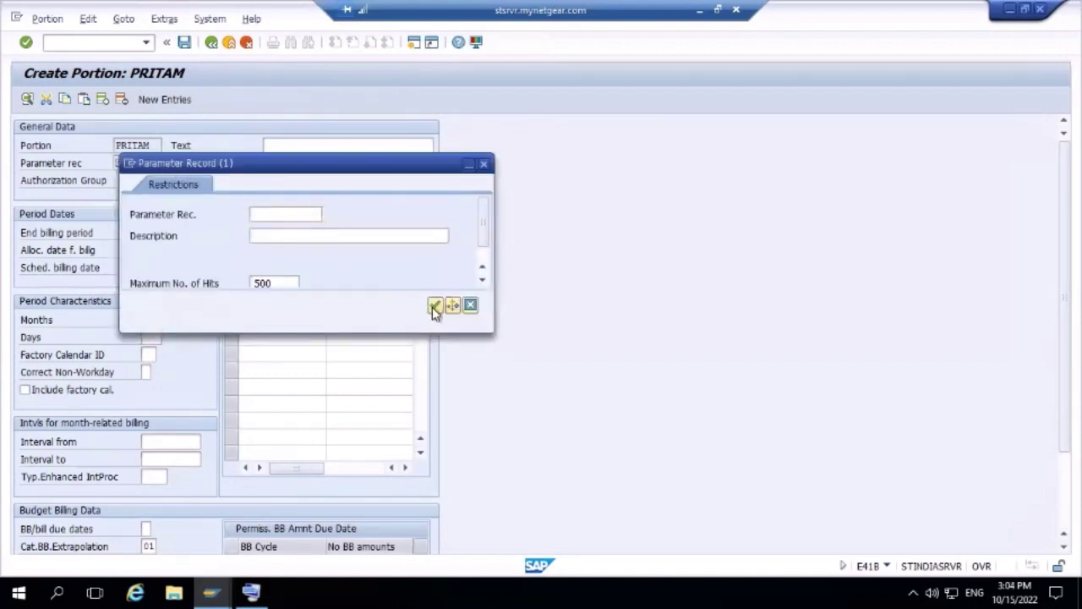
click(433, 306)
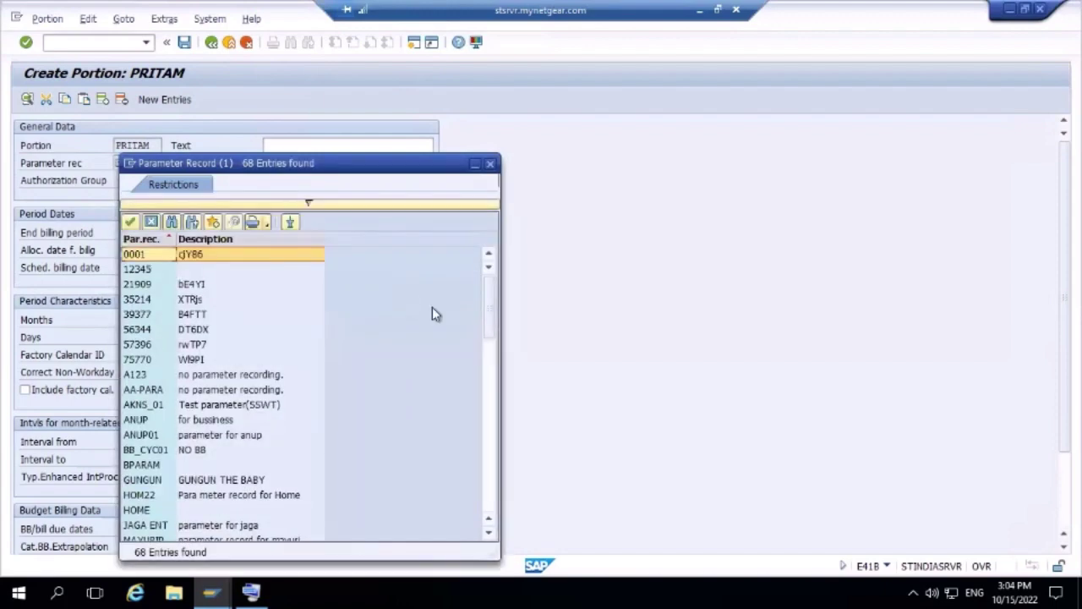
click(494, 423)
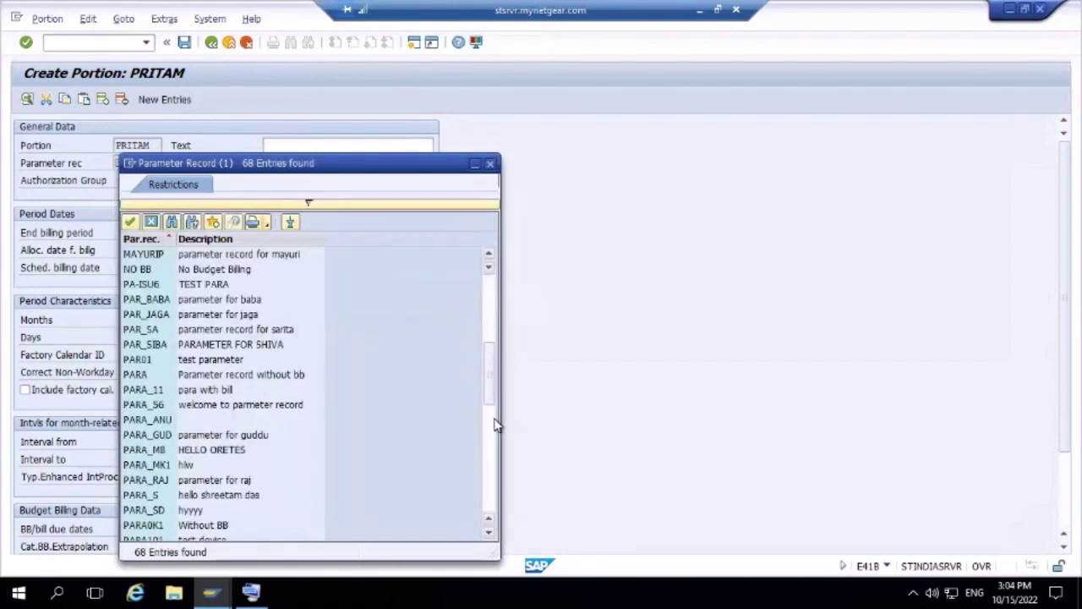
click(493, 476)
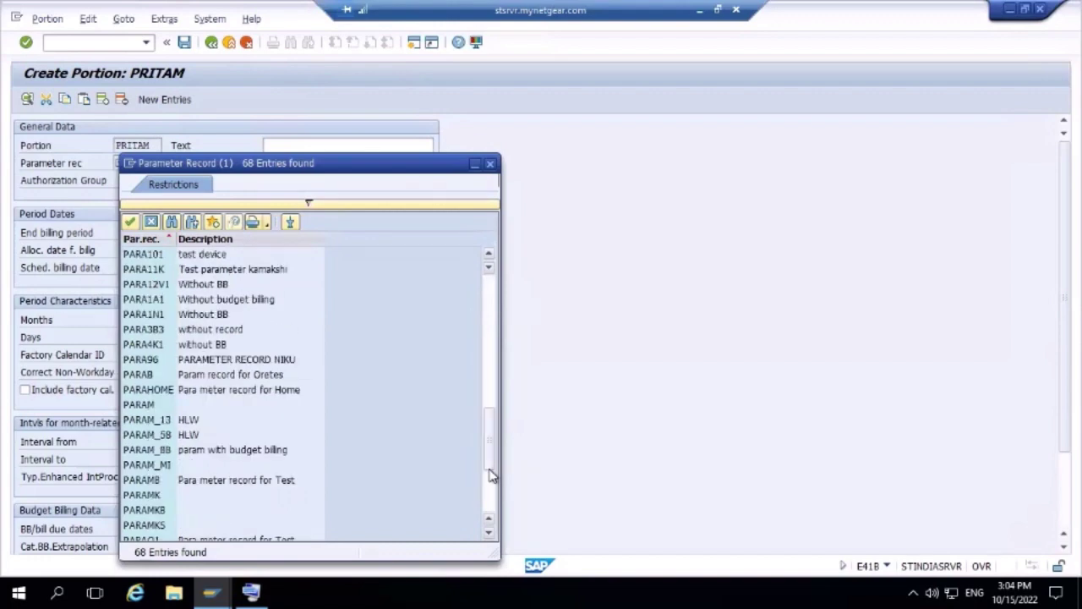
click(493, 498)
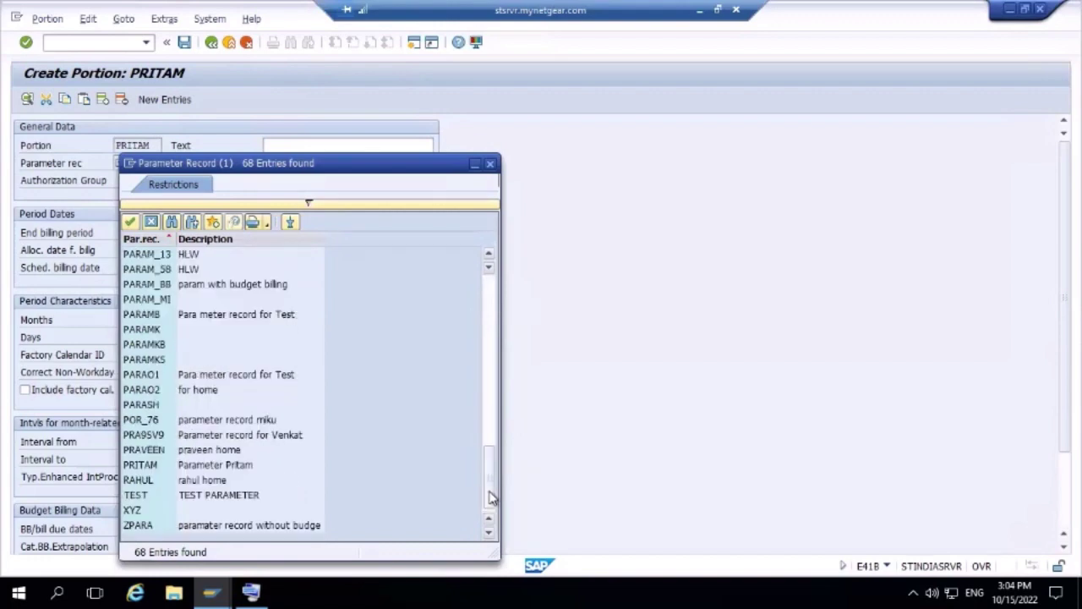
double_click(149, 466)
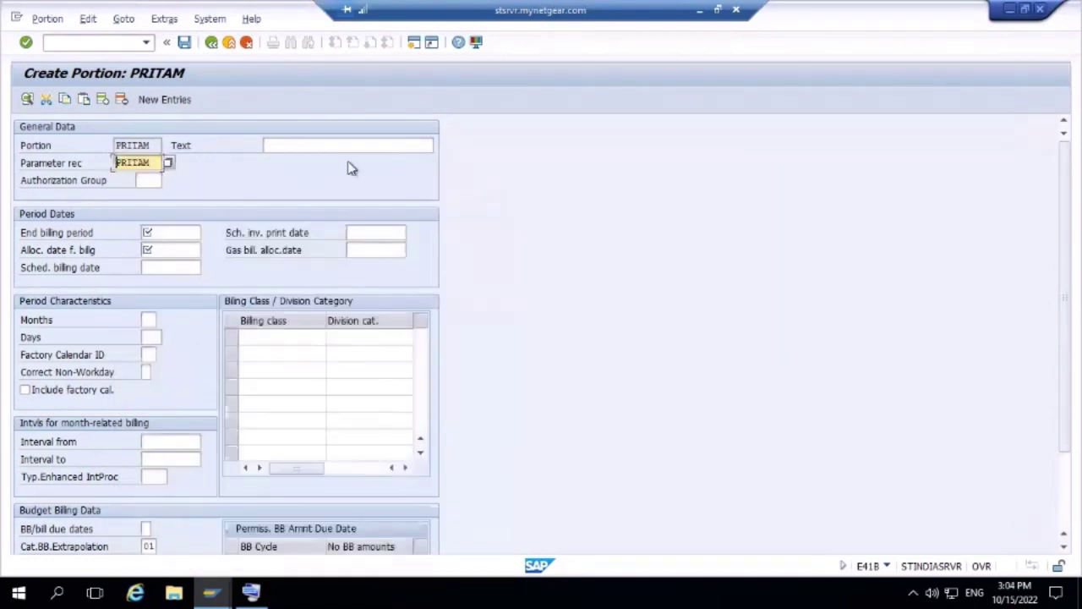
click(292, 142)
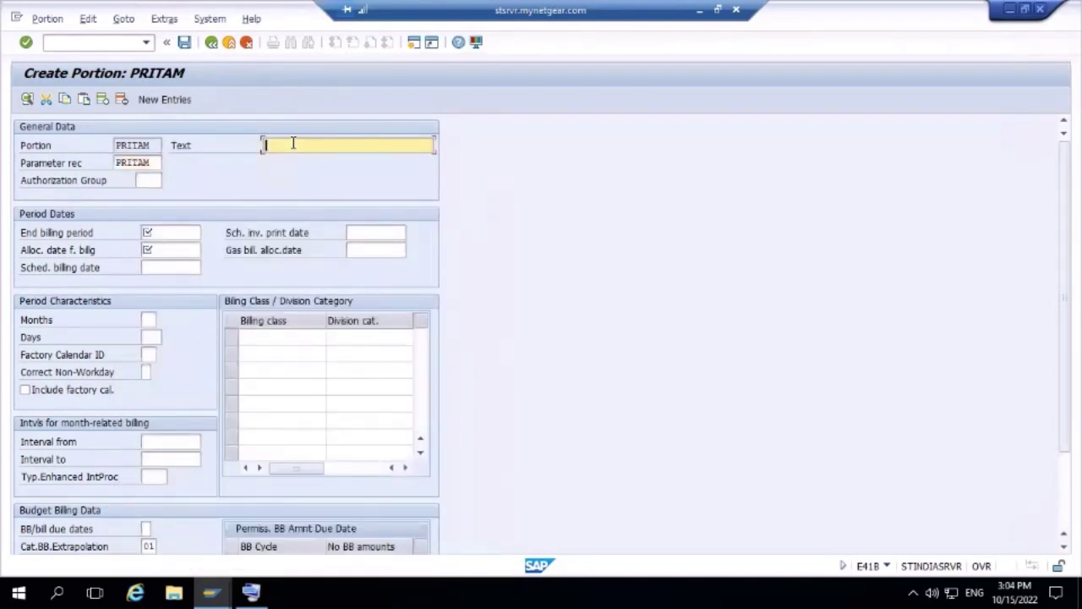
text(Protion for Pritam)
- Set the portion's end of billing period and allocation date for billing to 01.10.2022
click(184, 229)
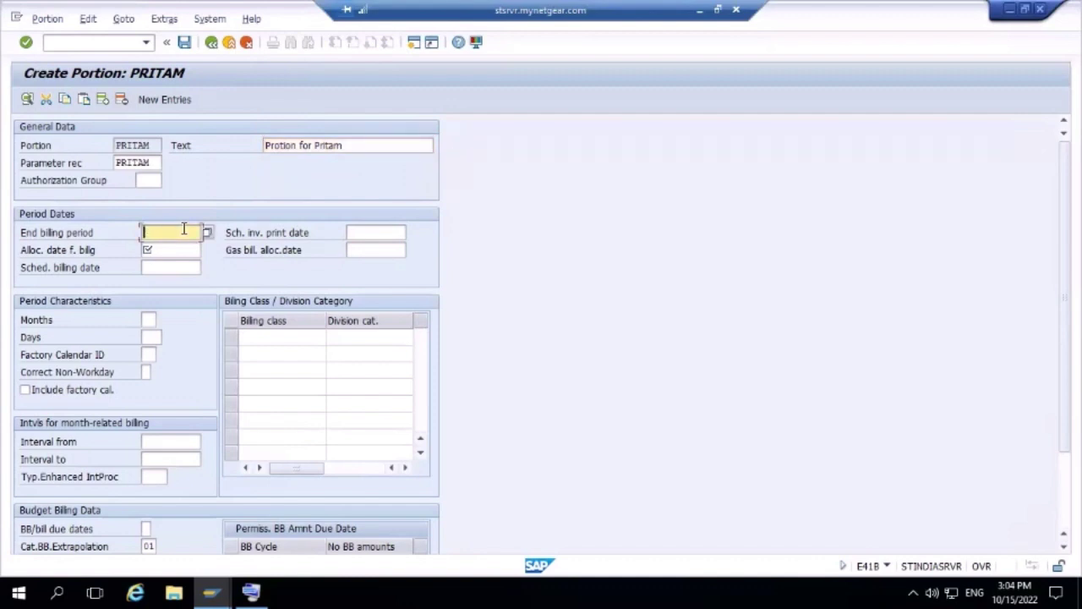
text(01.10.2022)
click(184, 250)
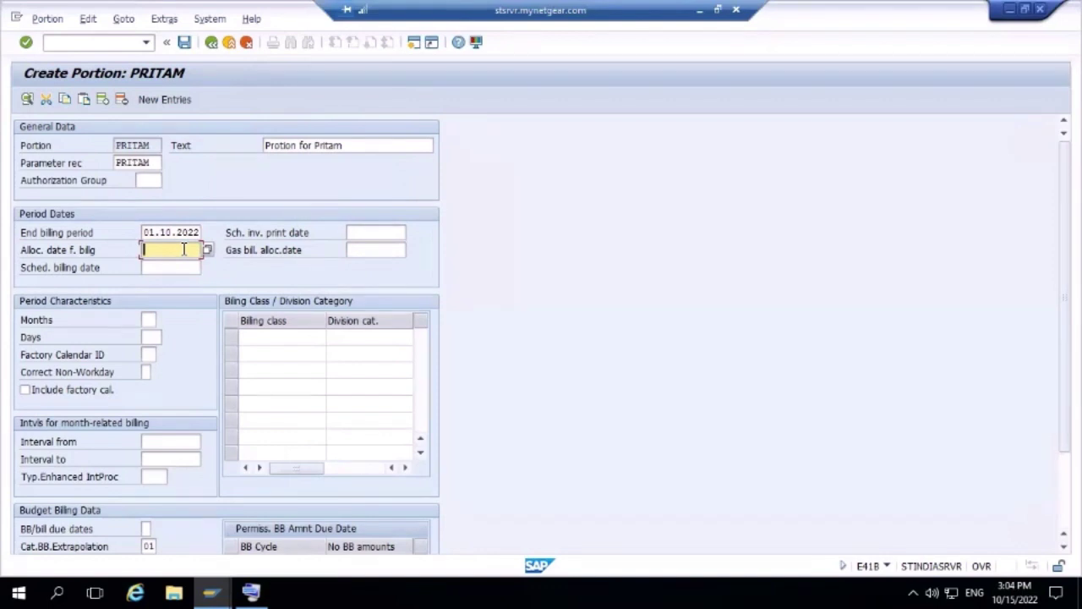
text(01.10.2022)
- Set the portion's period characteristics to 1 month and 2 days
click(149, 320)
click(162, 322)
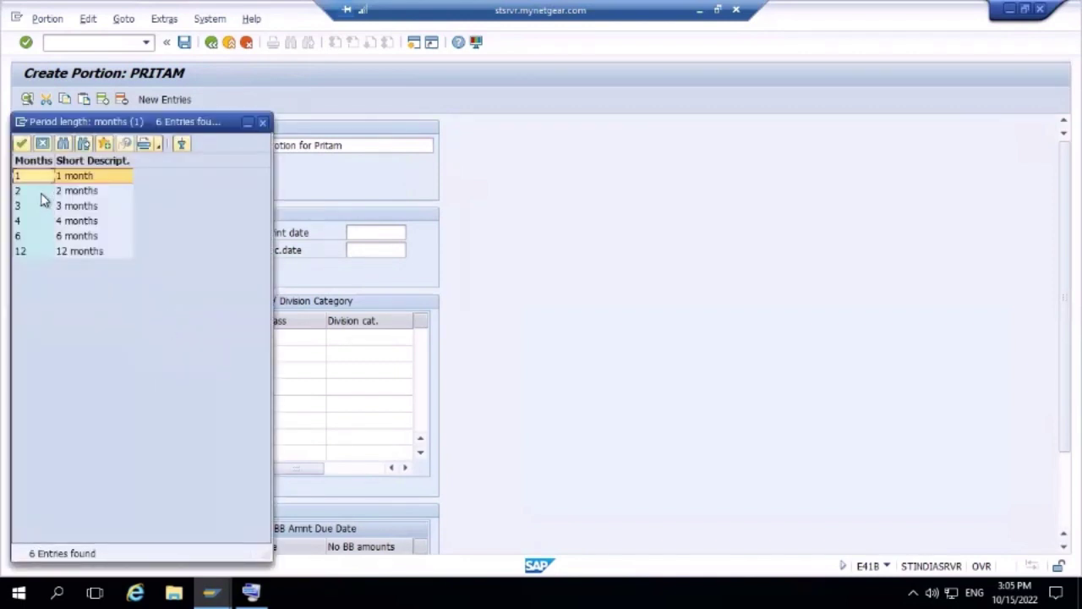
click(22, 145)
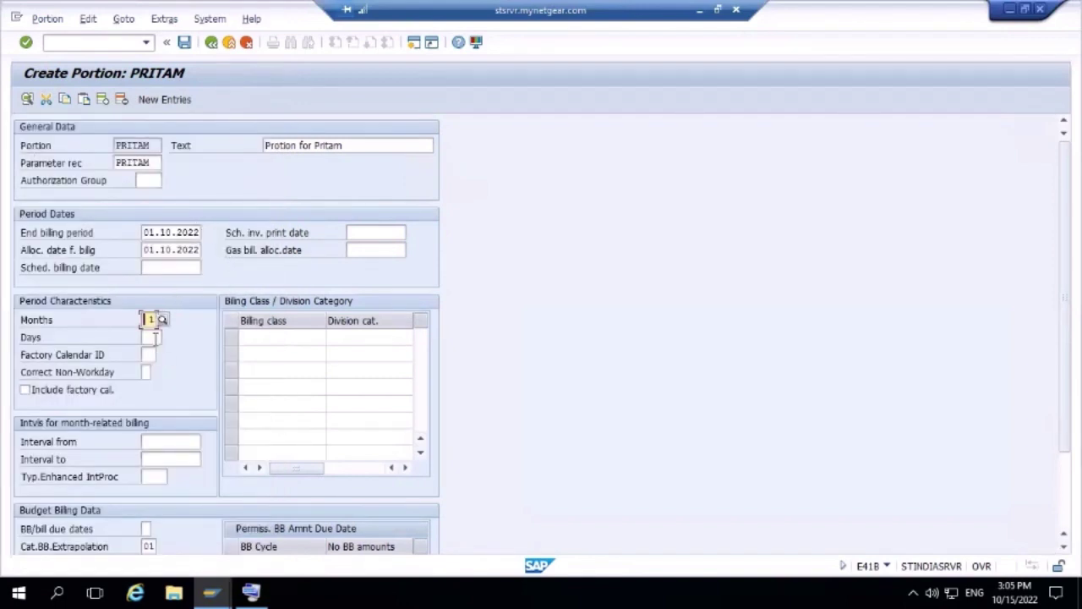
click(153, 336)
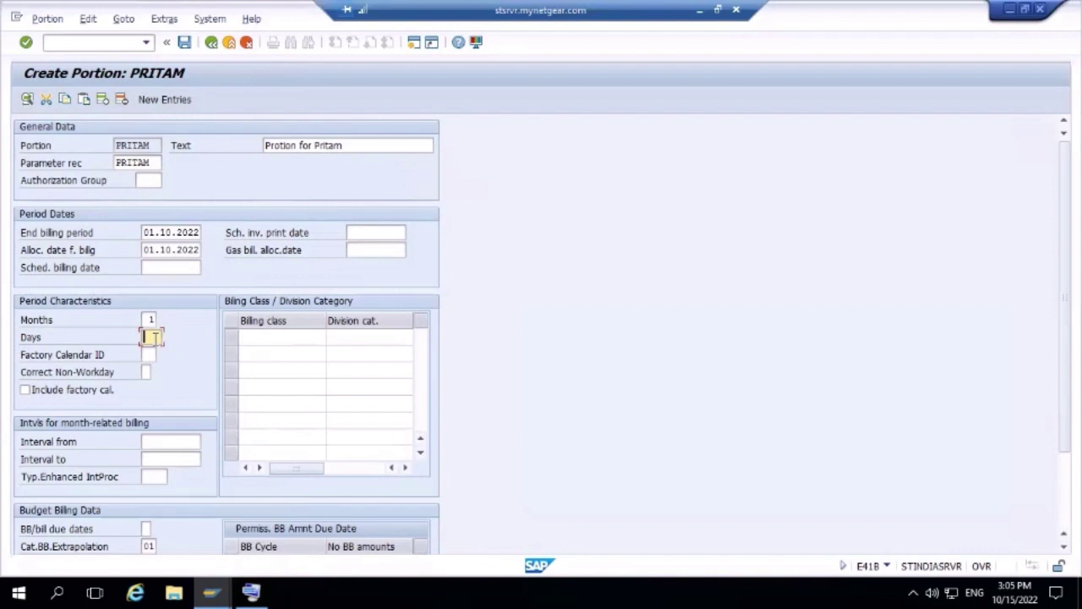
text(2)
- Look up India in the list of factory calendars and assign calendar ID IN to the portion
click(152, 355)
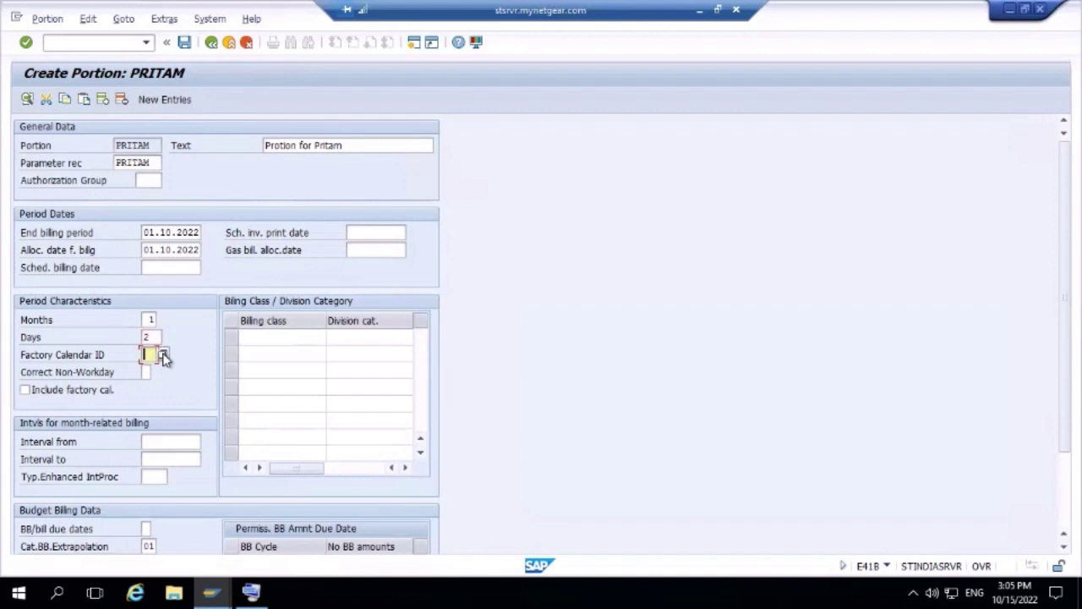
click(163, 356)
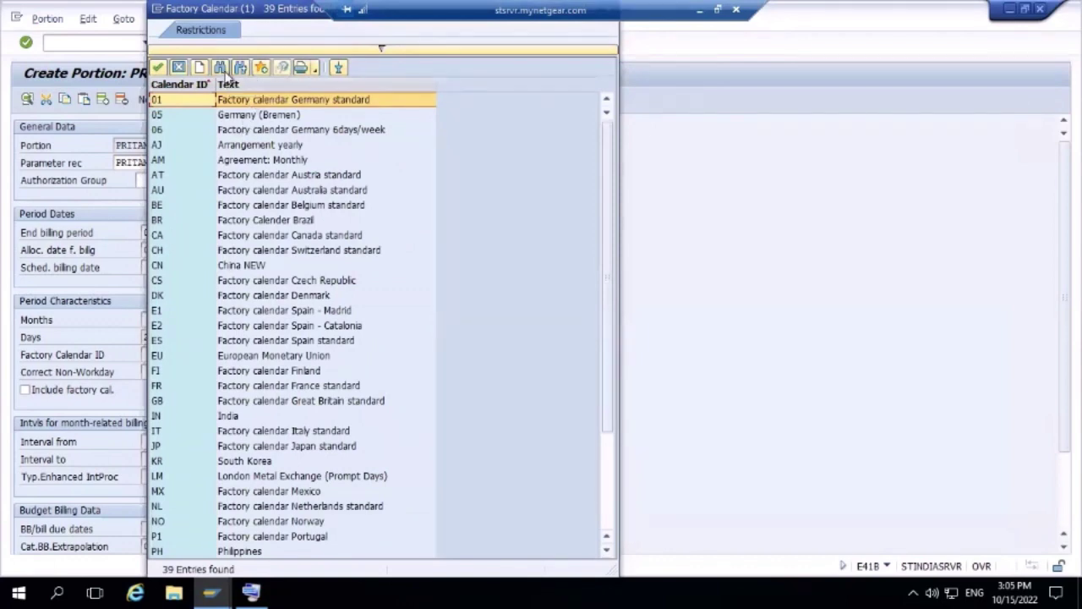
click(221, 69)
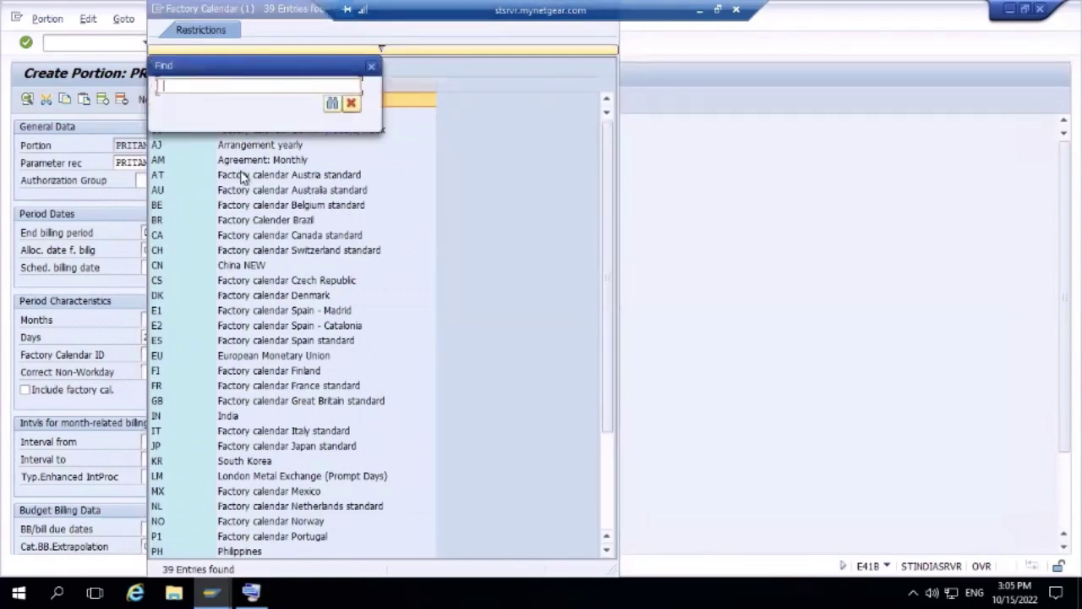
text(IN)
key(Return)
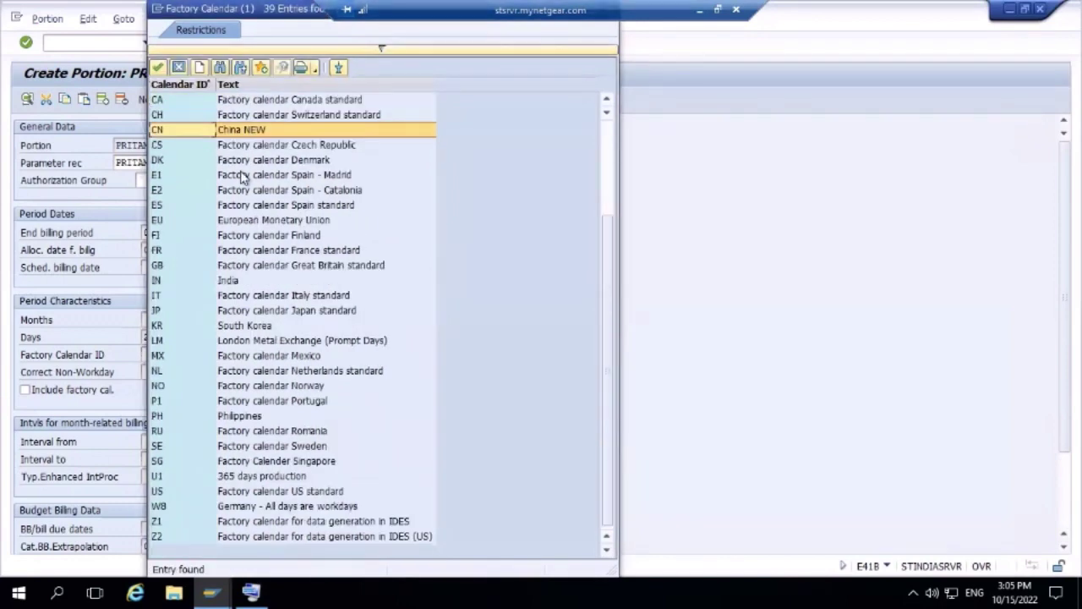
double_click(184, 285)
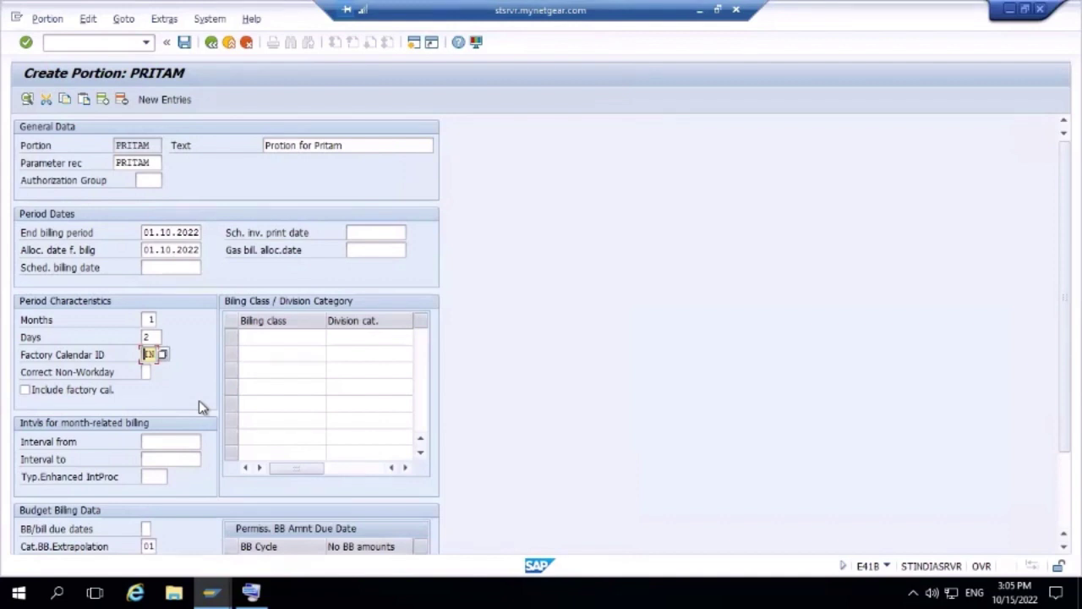
key(Return)
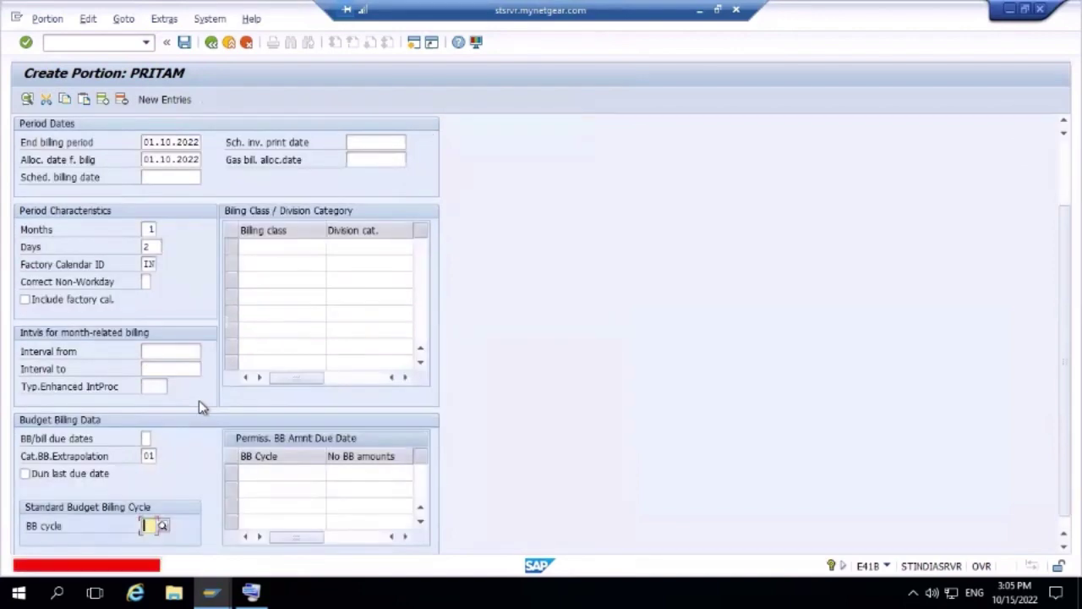
- Set the portion's standard budget billing cycle to 00, no budget billing amounts charged, and try to save the portion
click(162, 526)
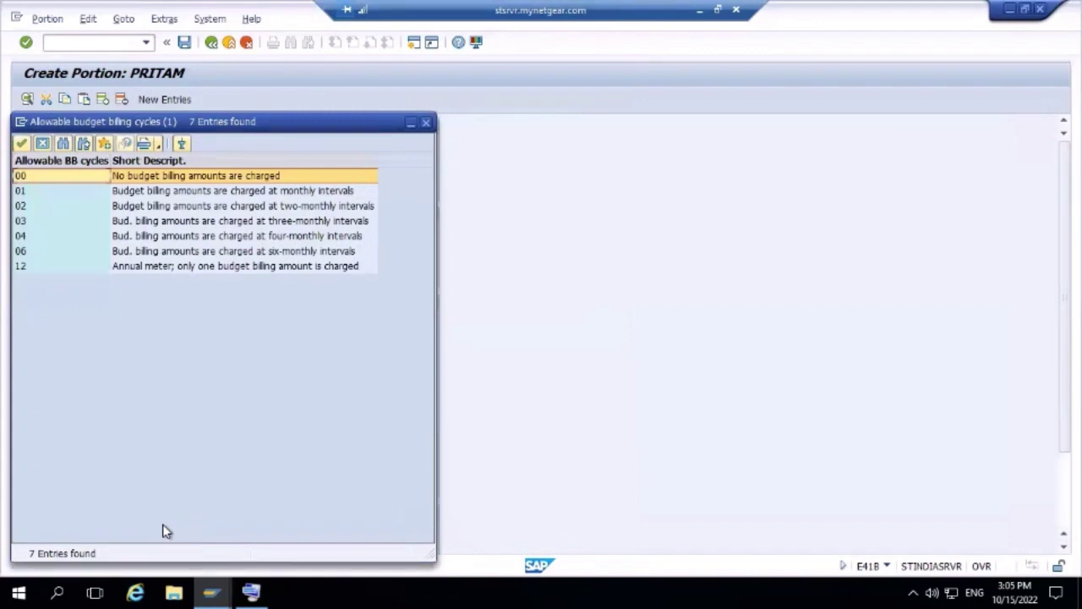
click(21, 146)
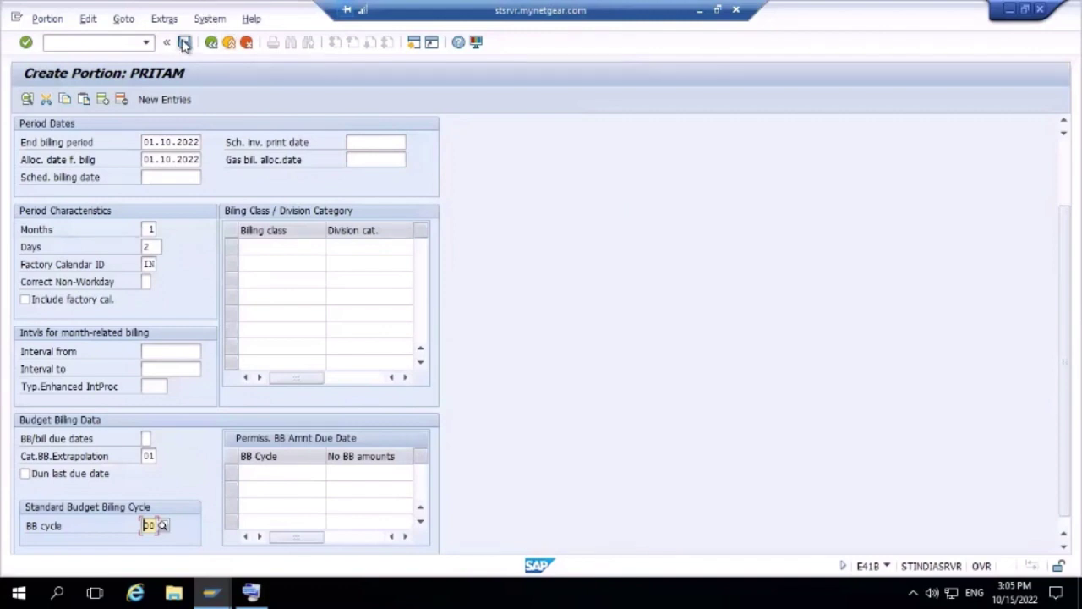
click(184, 42)
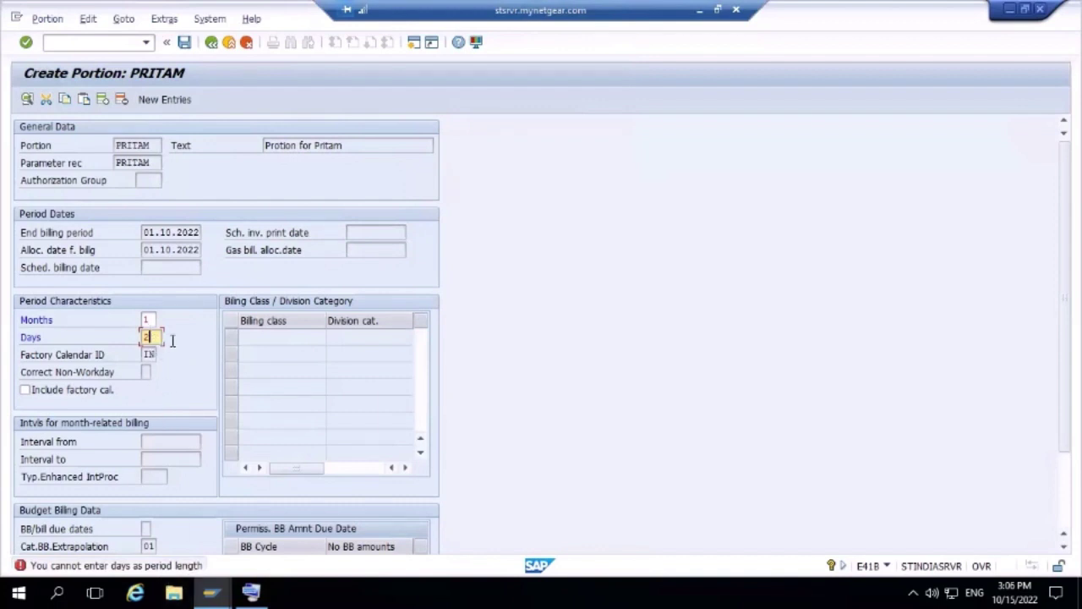
- Try 1 and 30 as the portion's number of days, attempt to save, and read the error message's long text
key(BackSpace)
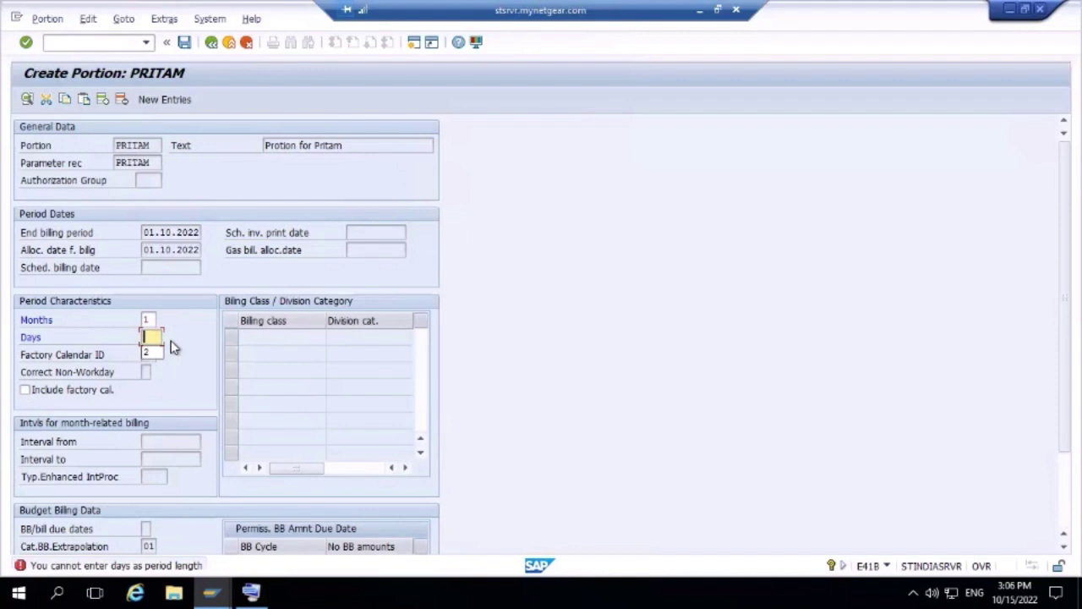
text(1)
key(Return)
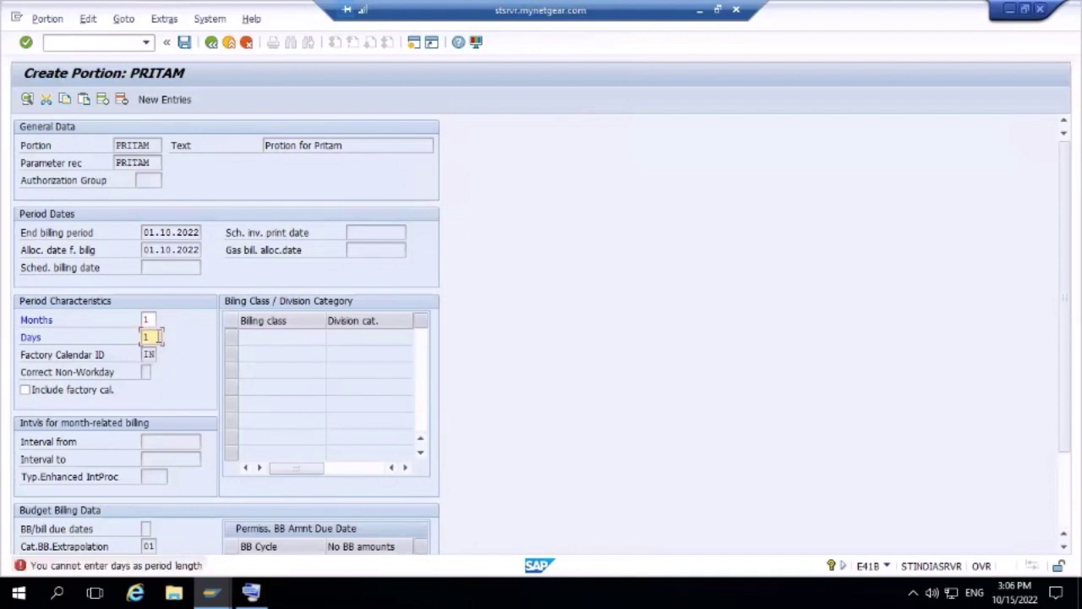
key(BackSpace)
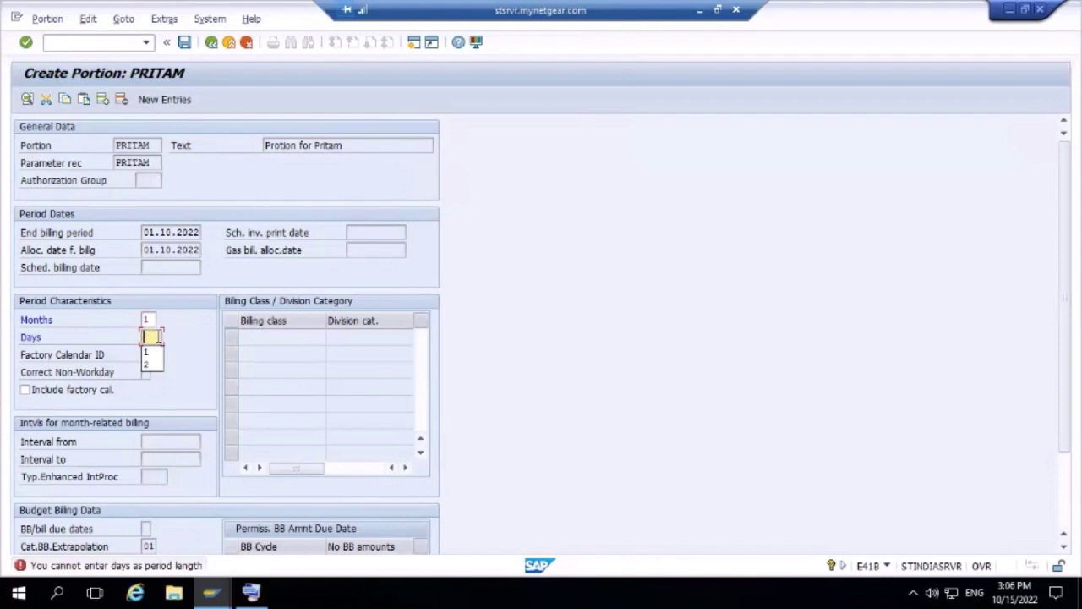
text(30)
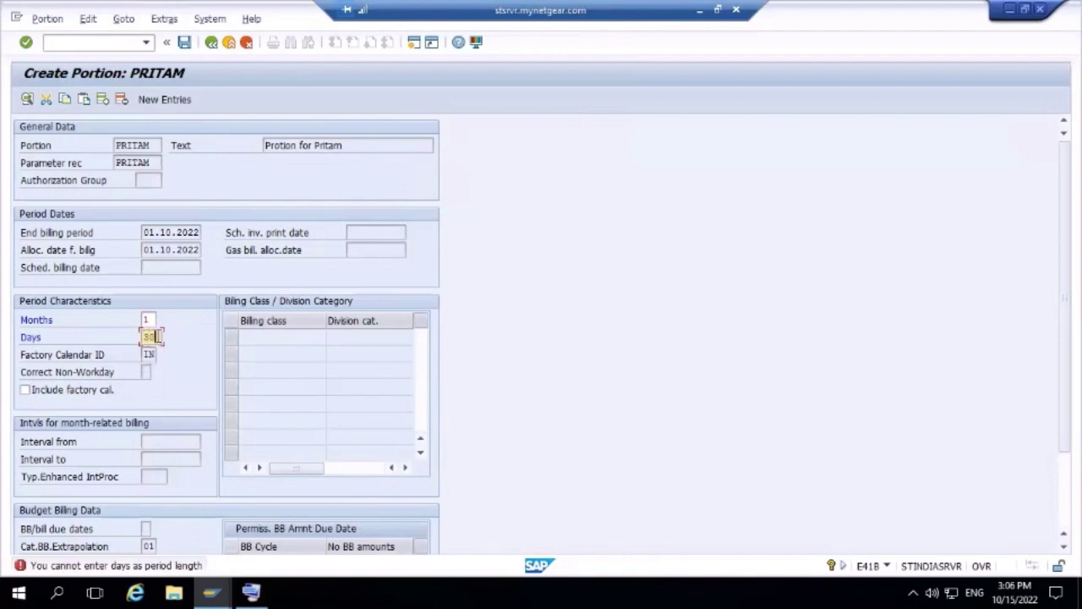
click(184, 42)
double_click(93, 566)
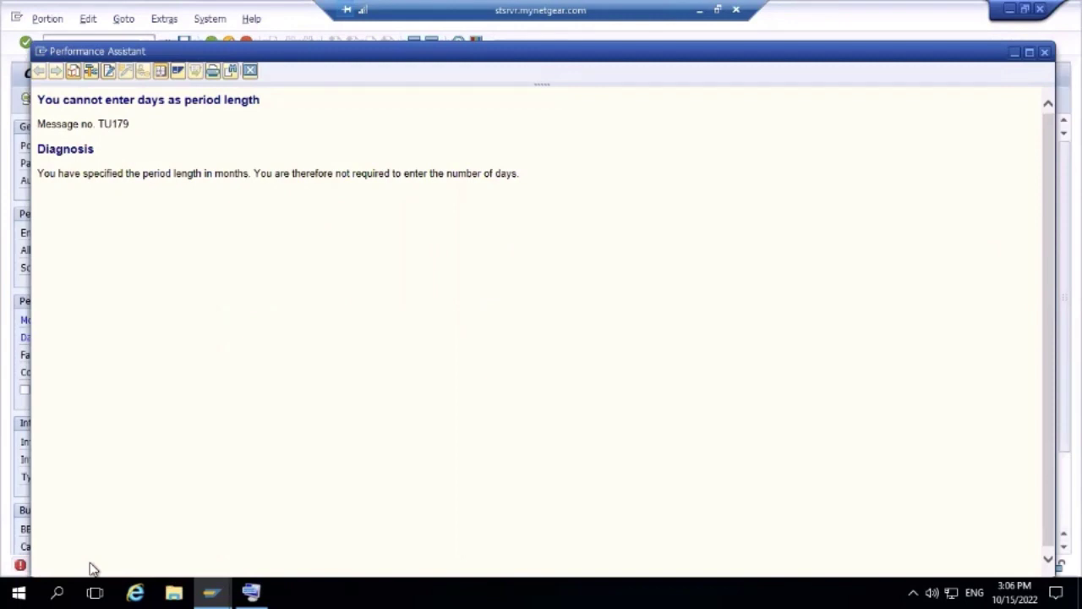
click(1044, 54)
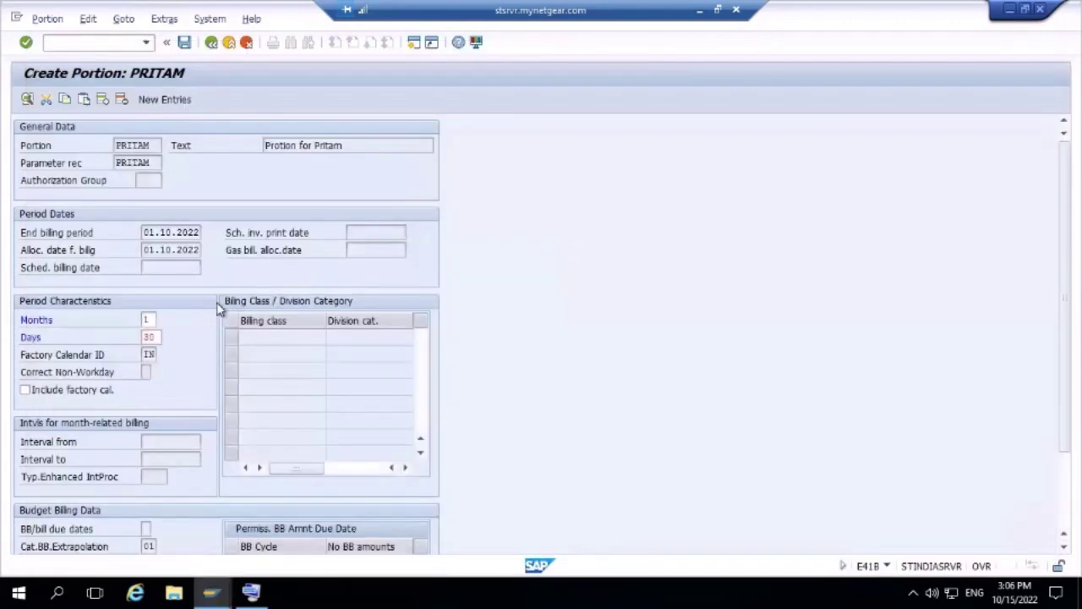
- Clear the portion's number of days and save the portion under the proposed customizing request
click(156, 336)
key(BackSpace)
key(BackSpace)
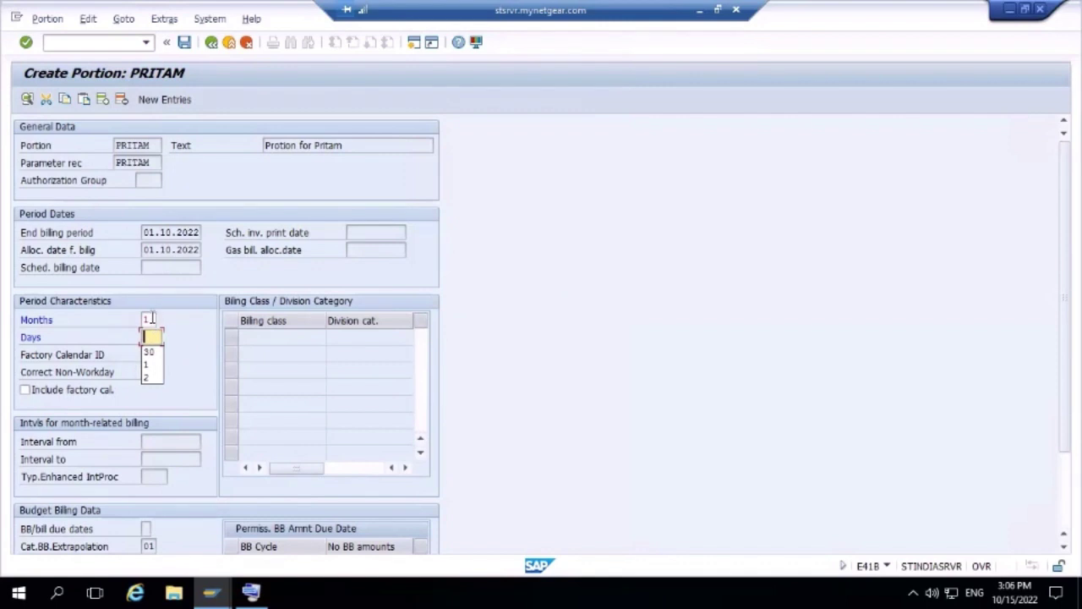
click(150, 319)
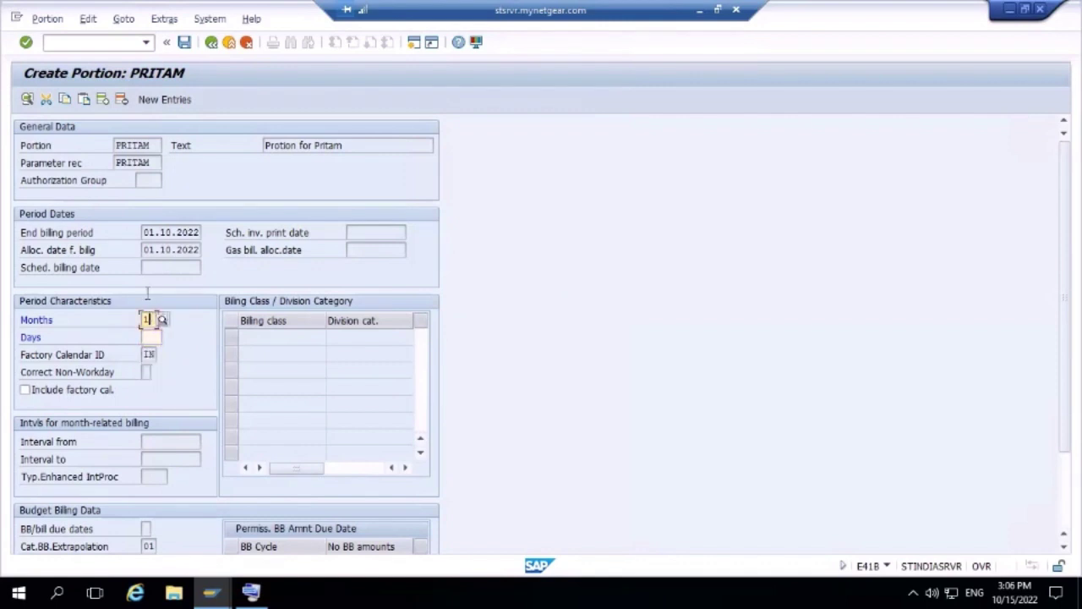
click(185, 41)
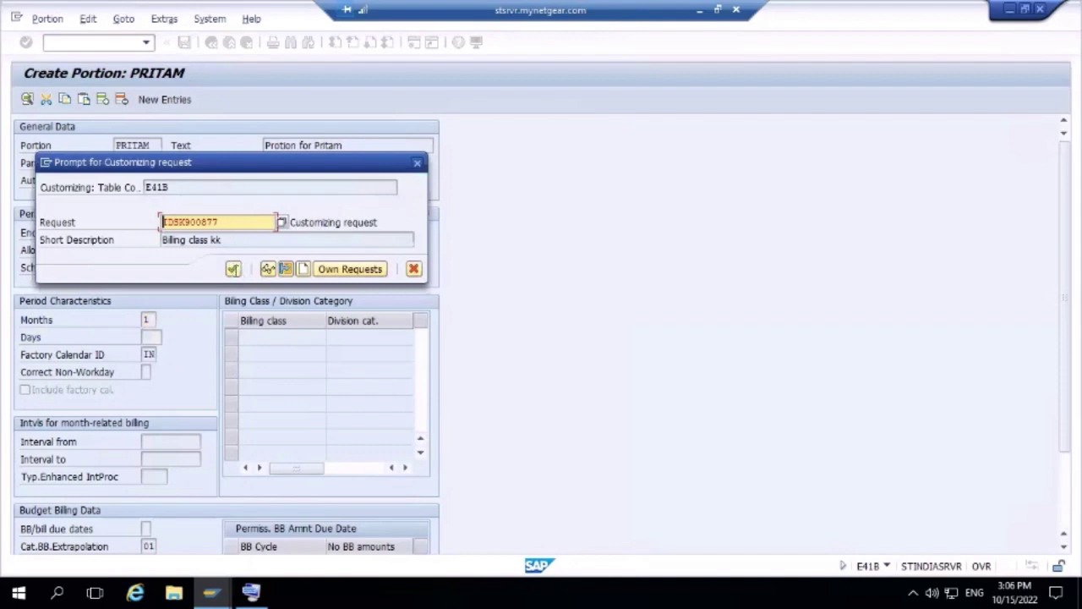
click(234, 269)
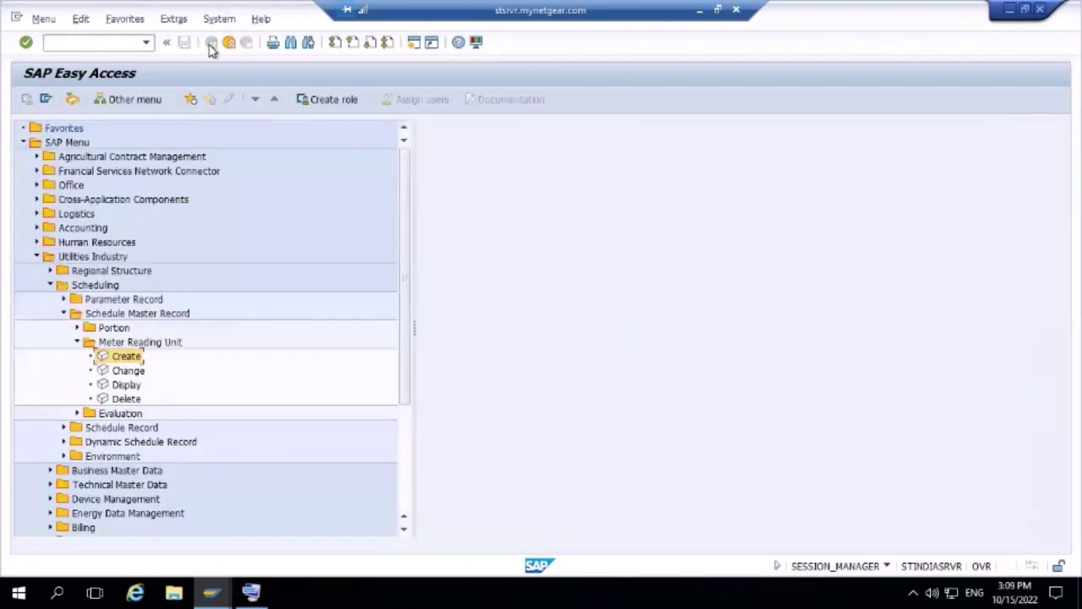
- Start transaction ES32 and open installation 280 in change mode
click(75, 342)
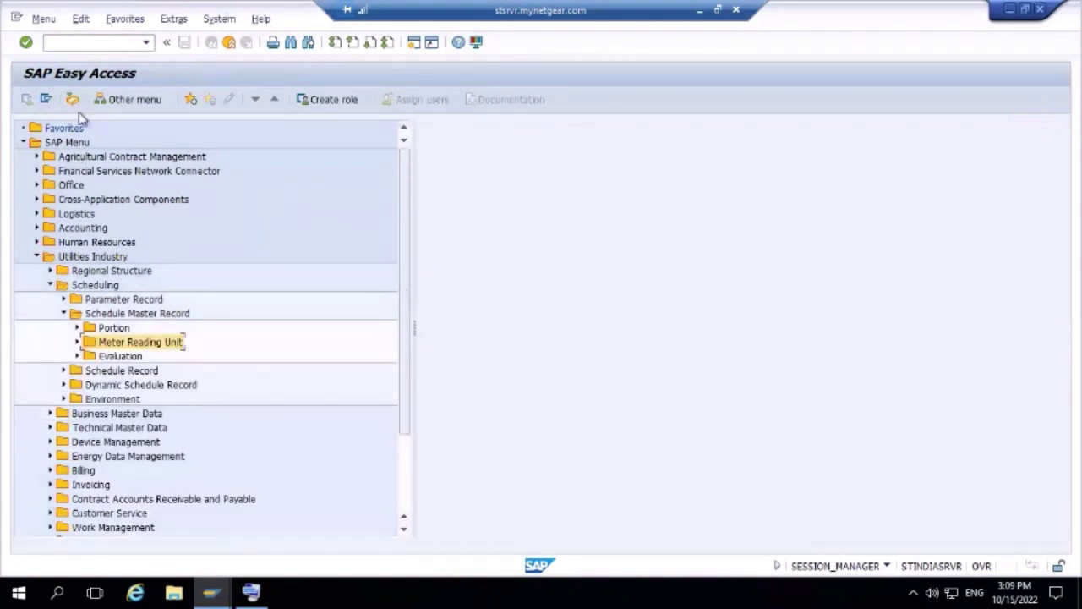
click(92, 46)
text(/nes32)
key(Return)
key(Return)
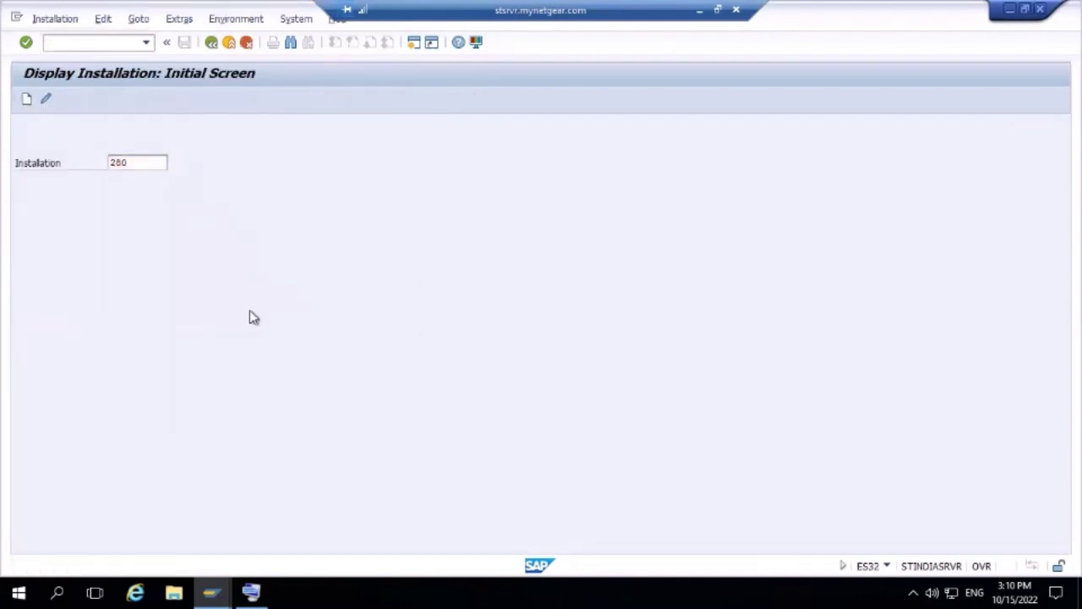
click(211, 42)
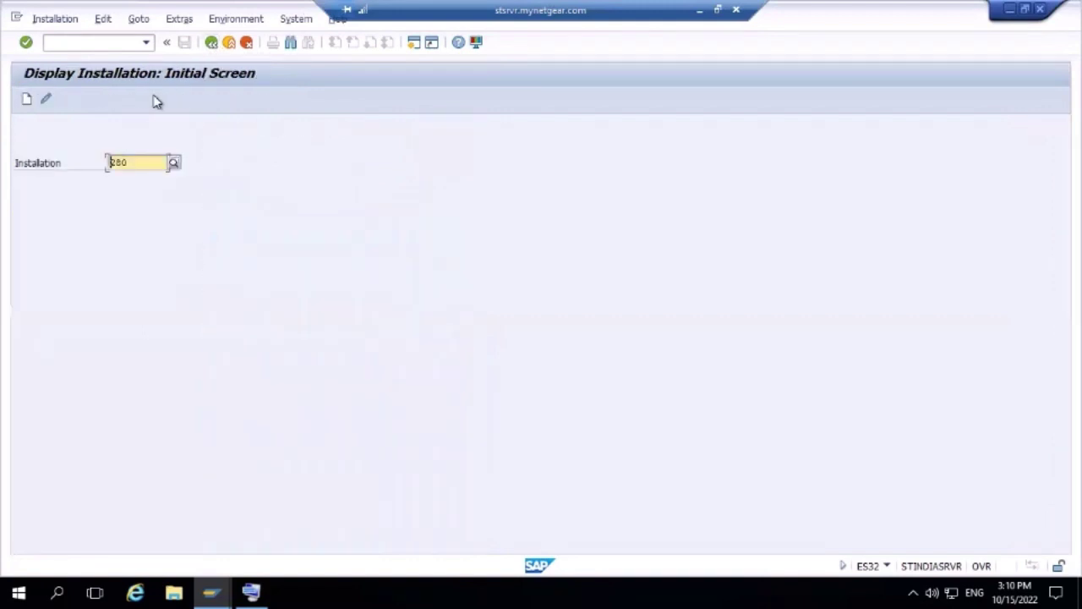
click(48, 99)
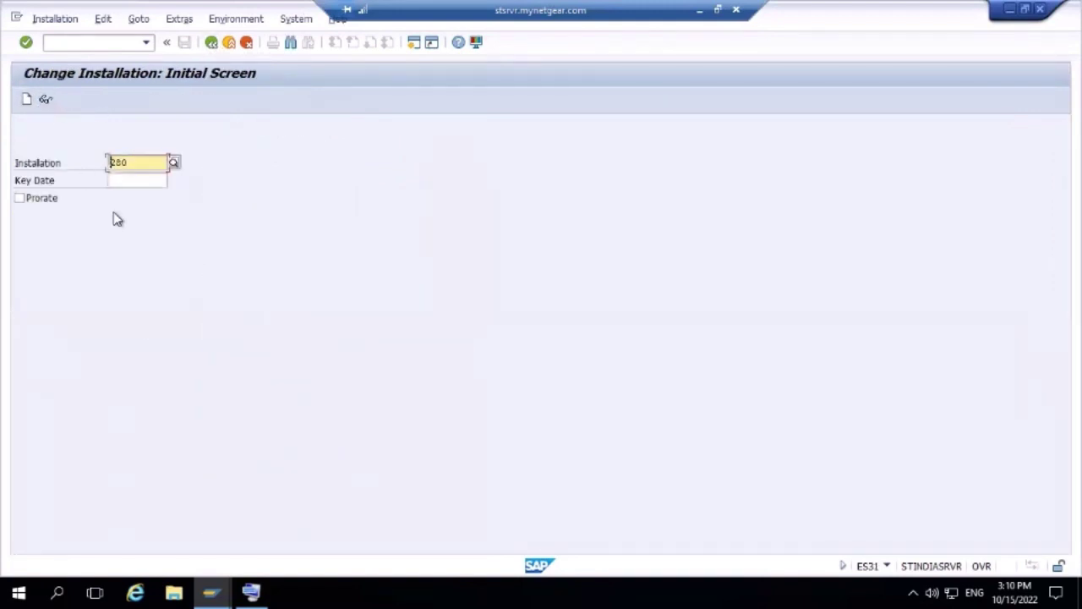
key(Return)
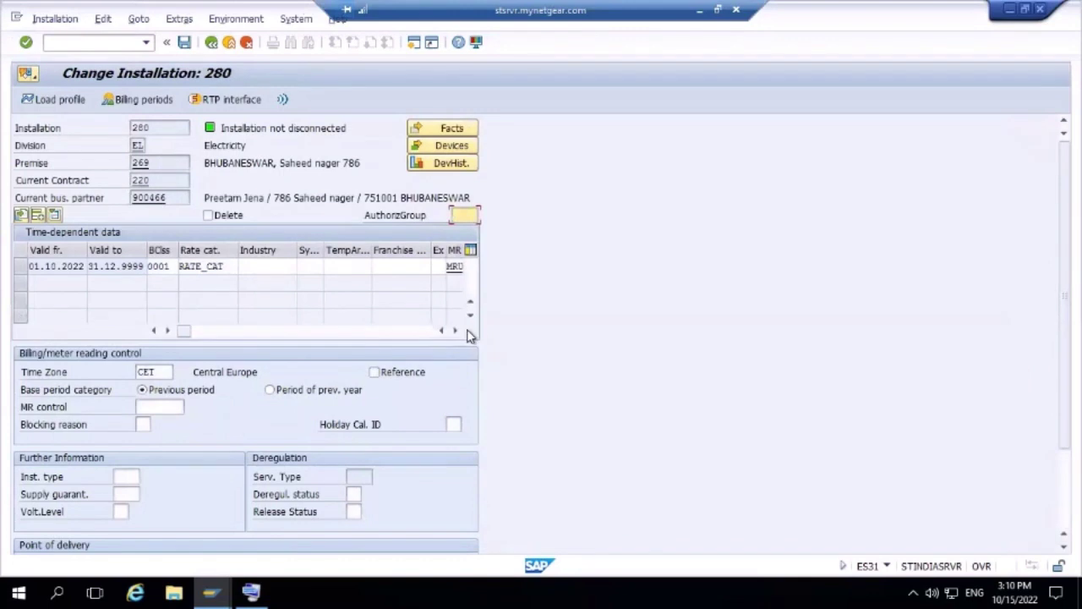
- Try to replace the meter reading unit in the installation's time-dependent data with the one named after the person
click(456, 331)
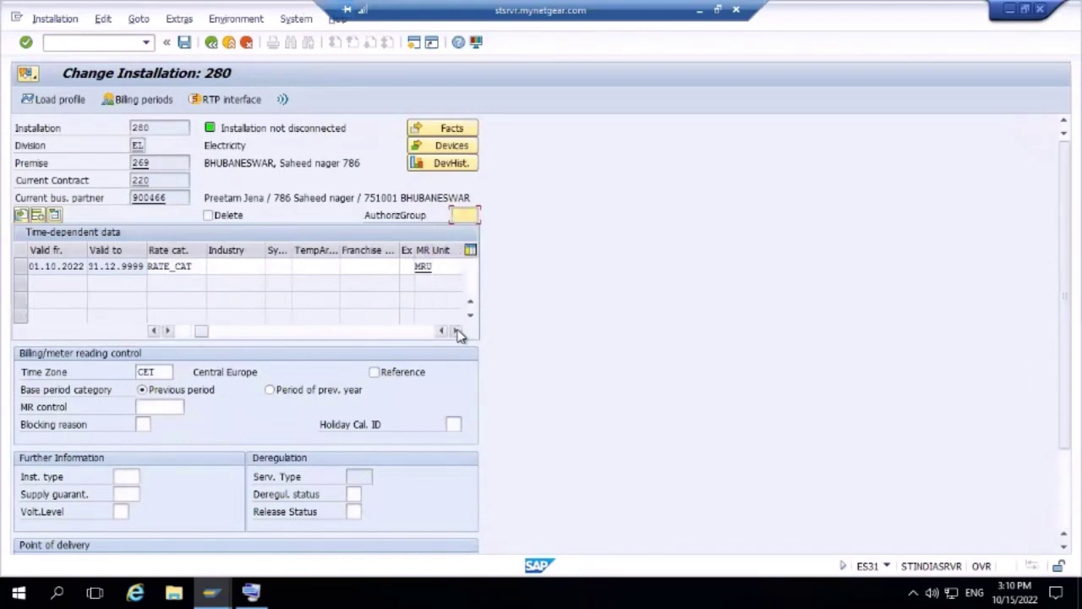
click(440, 266)
key(BackSpace)
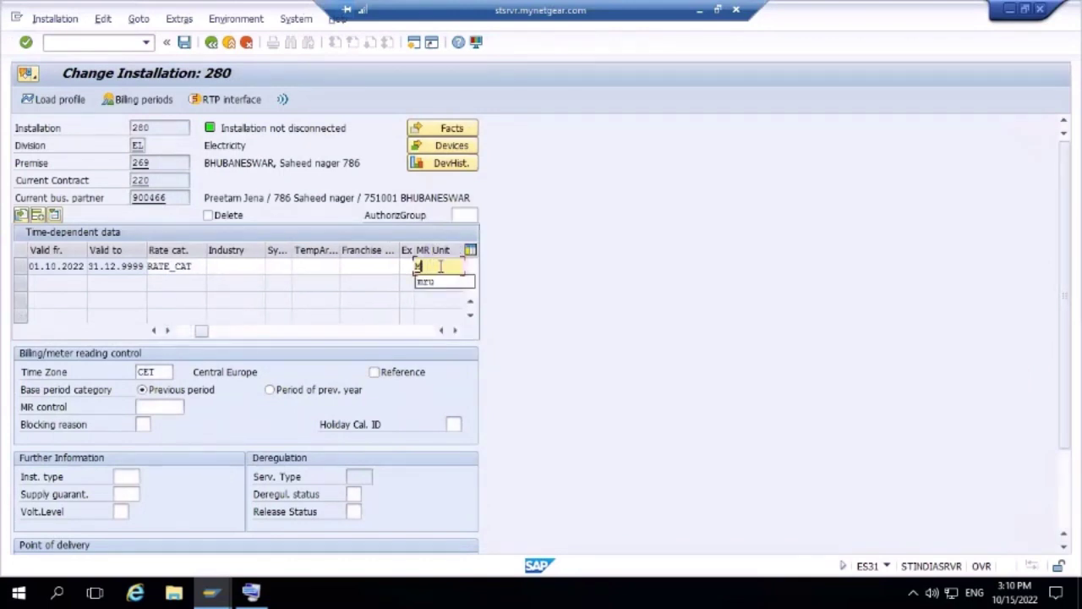
text(E)
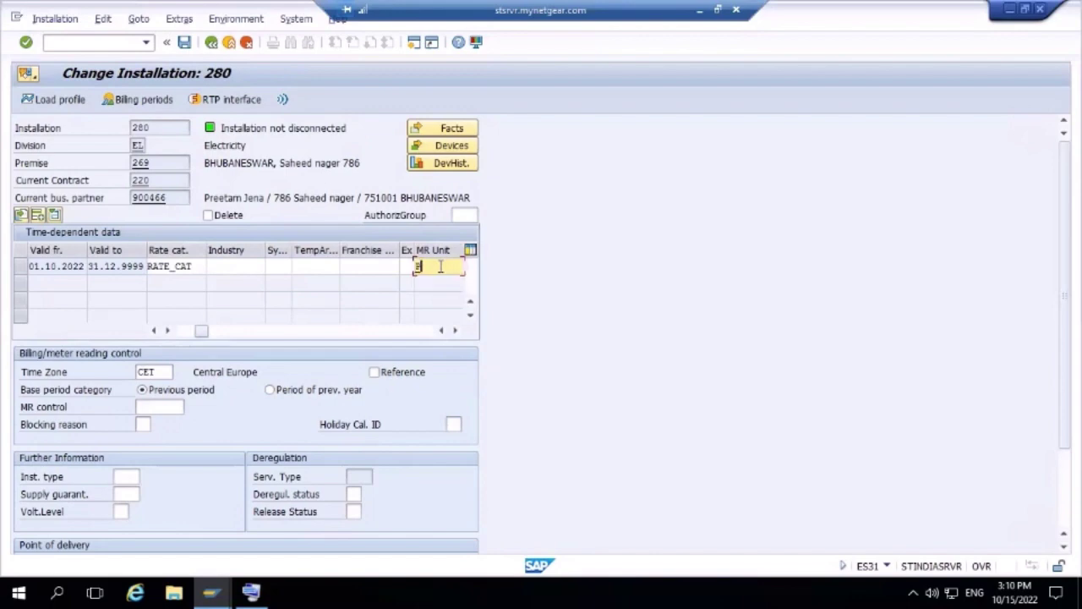
text(ritam)
key(Return)
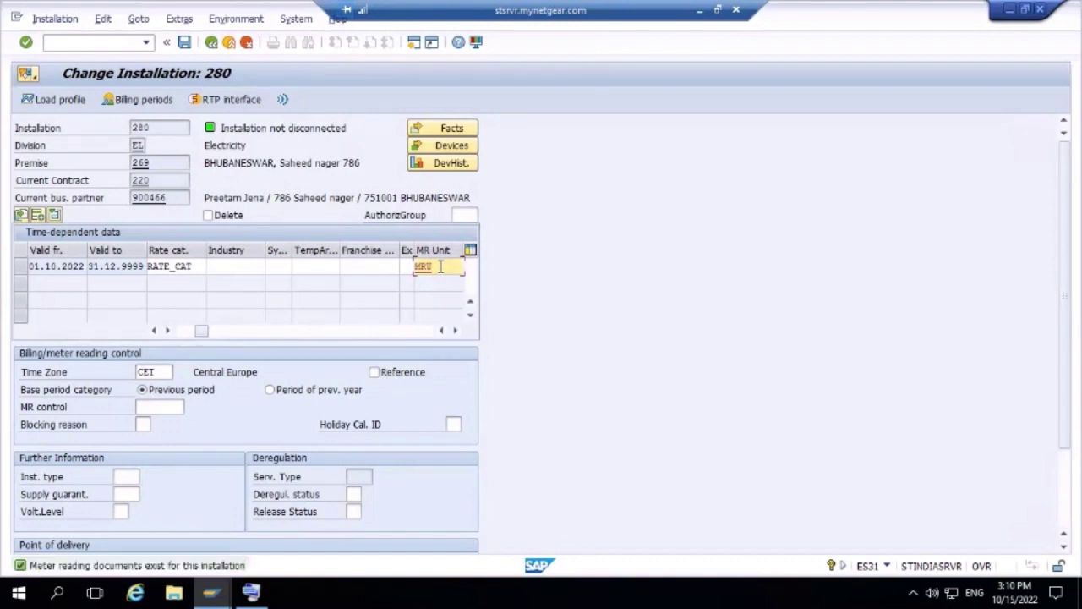
- Check the installation's billing periods and start transaction EL37 for reversing meter readings
click(138, 103)
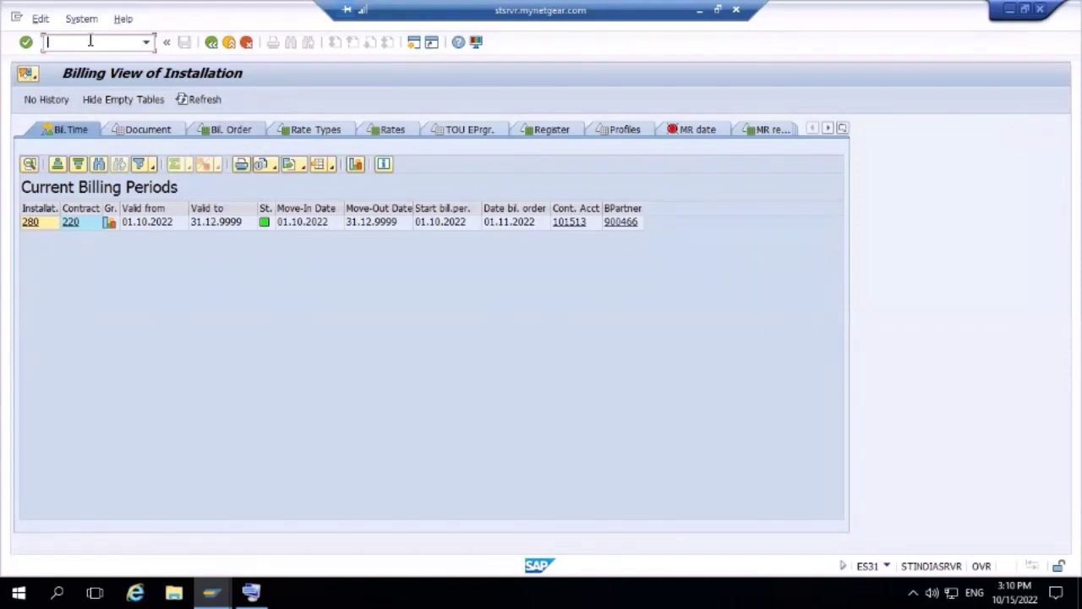
text(/nel37)
key(Return)
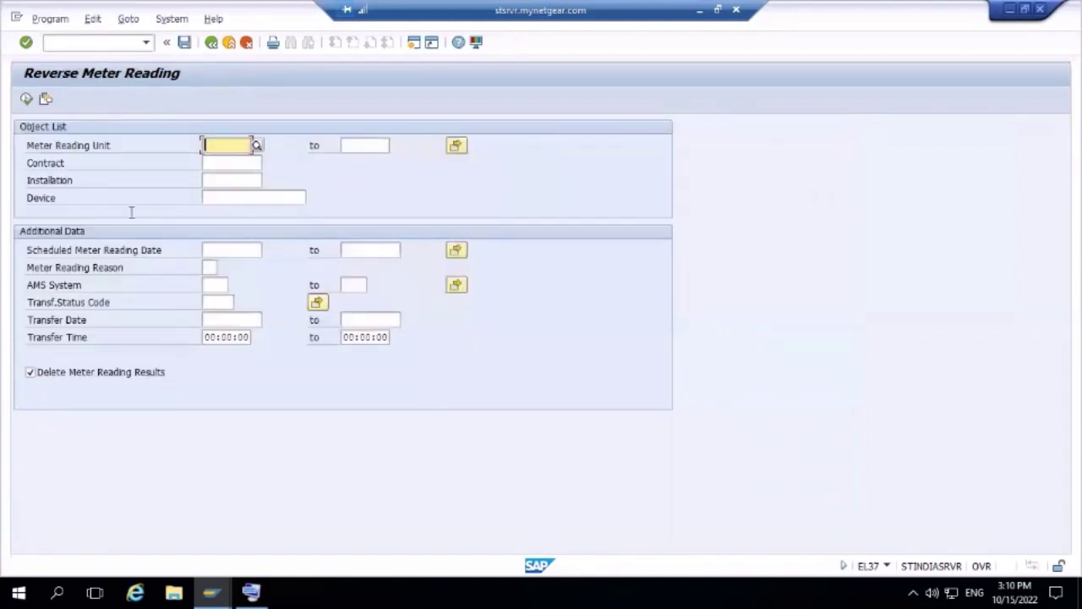
- List the meter reading orders available for reversal for installation 280
click(239, 180)
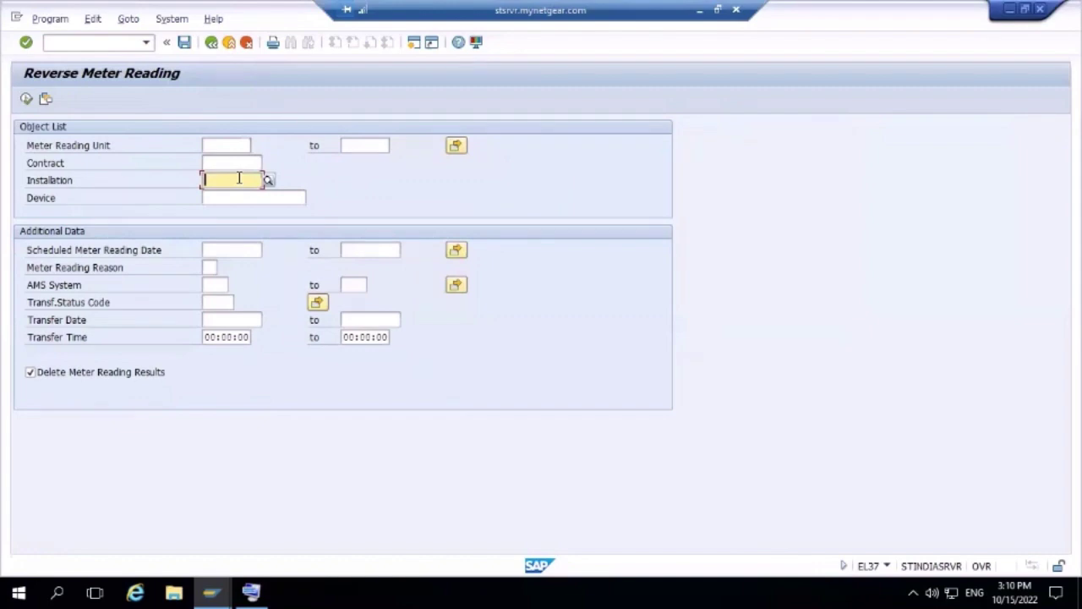
key(alt+Tab)
key(alt+Tab)
text(280)
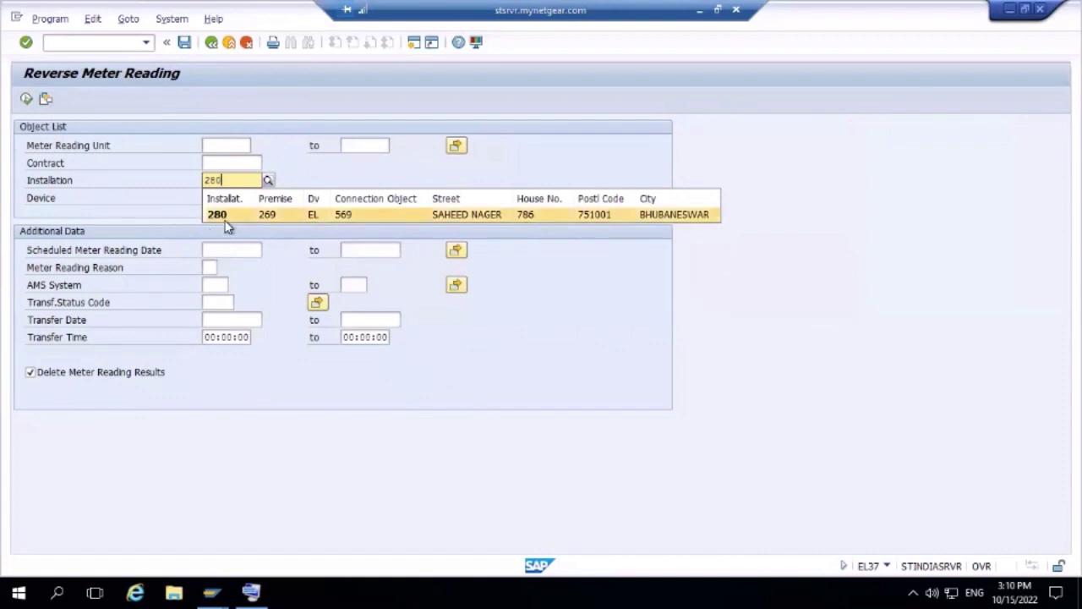
click(225, 222)
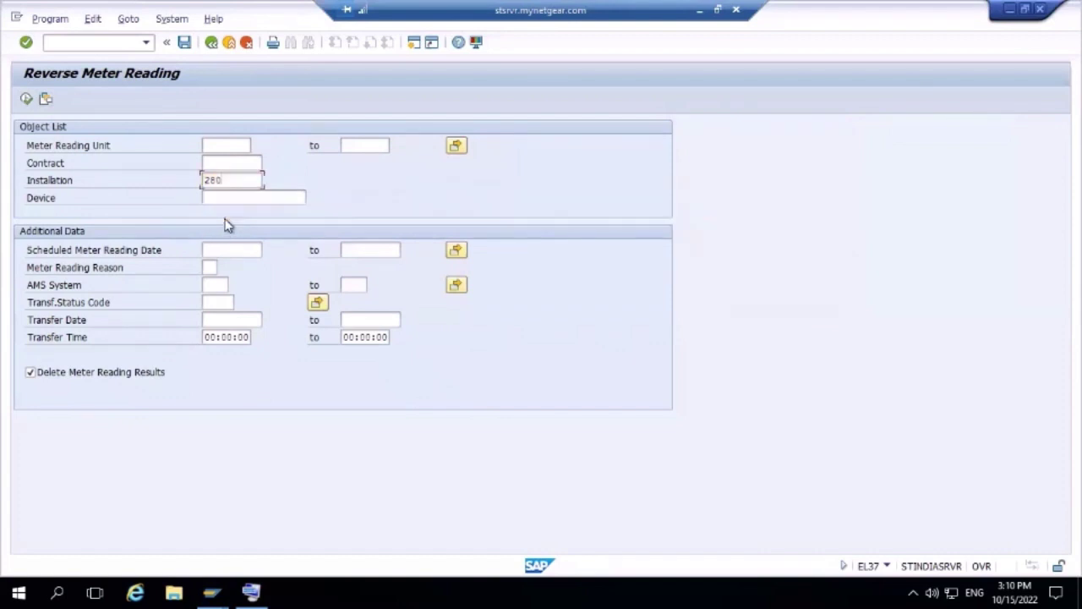
click(26, 101)
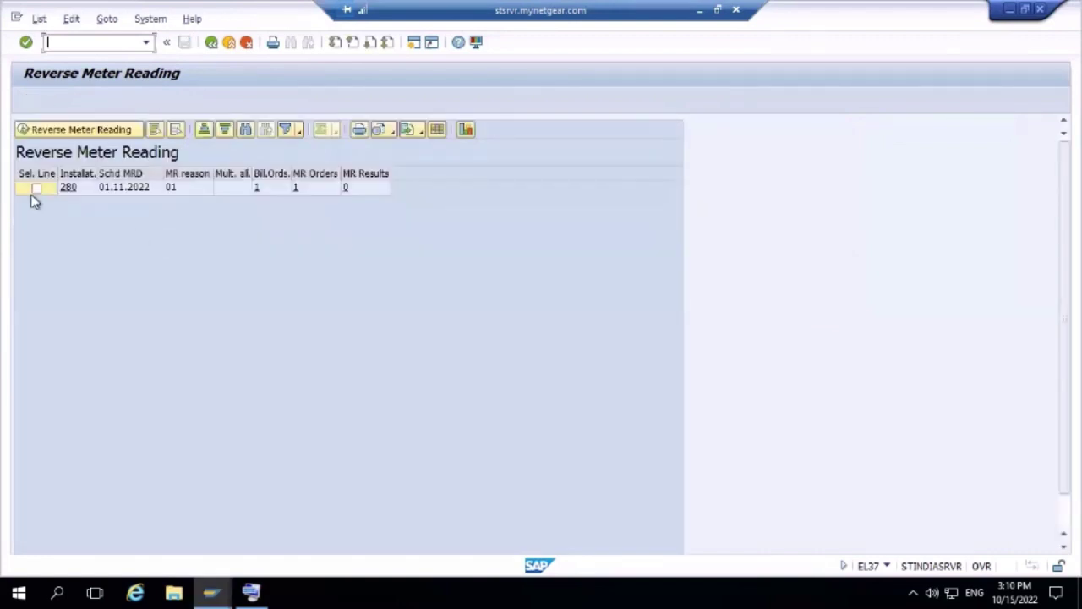
- Reverse the listed meter reading order dated 01.11.2022 and leave the reversal transaction
click(36, 188)
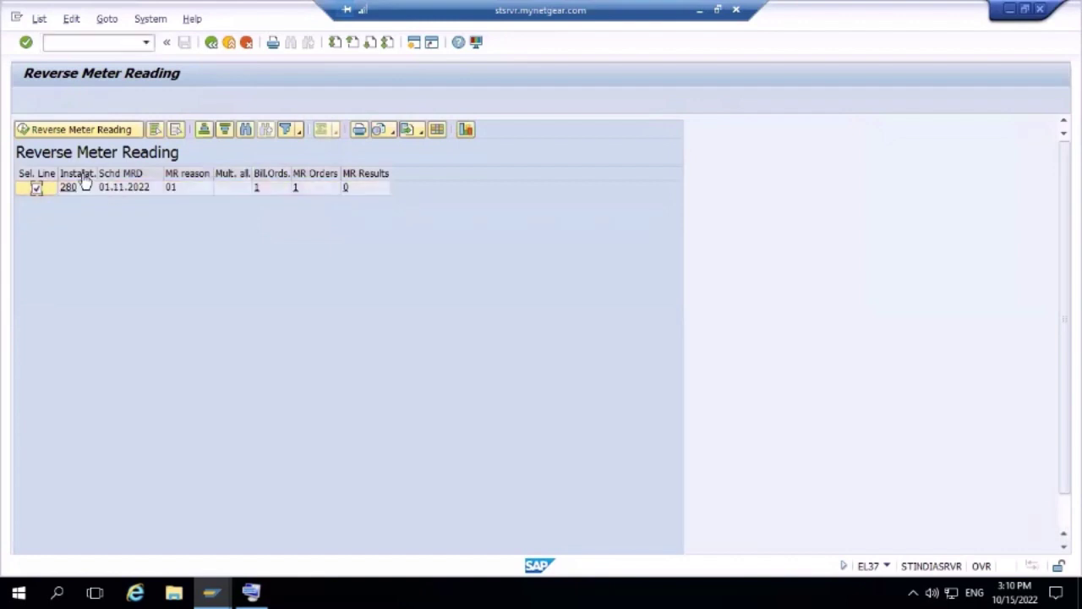
click(38, 133)
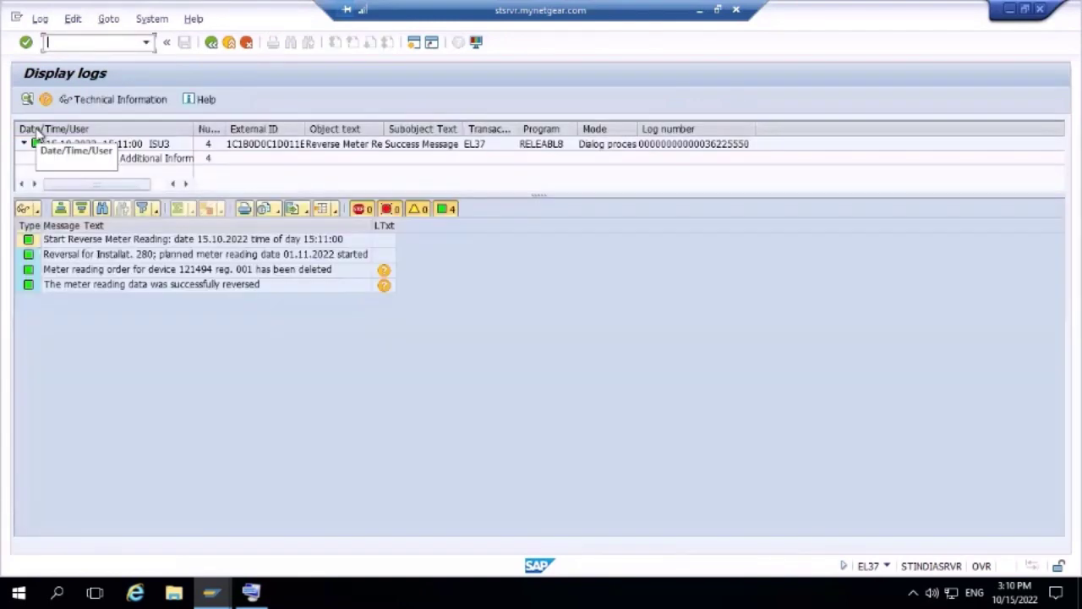
click(213, 42)
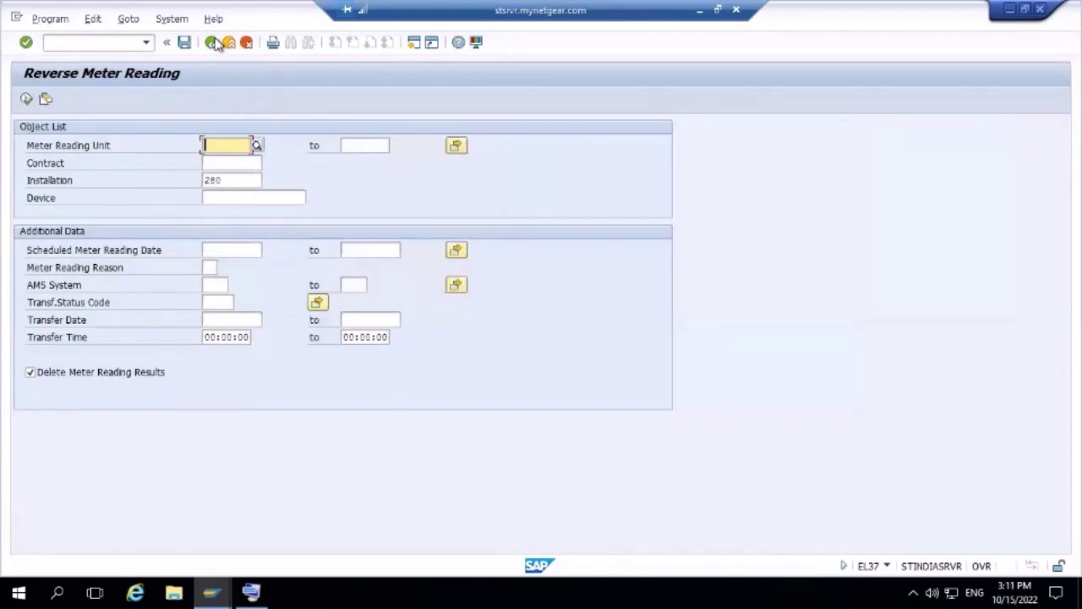
click(211, 42)
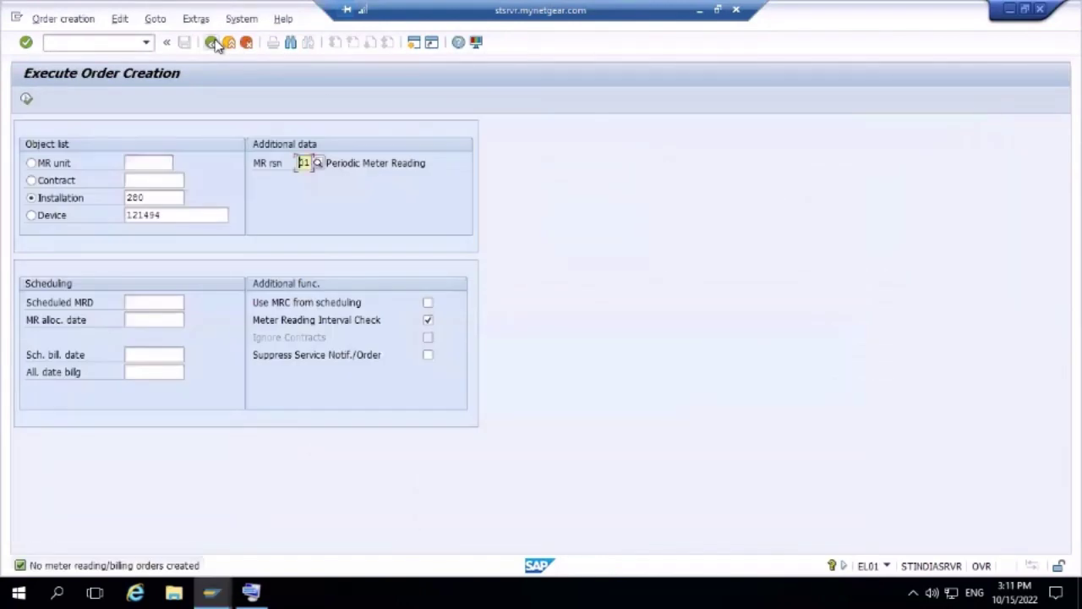
- Display installation 280 and check the meter reading unit assigned in its time-dependent data
key(alt+Tab)
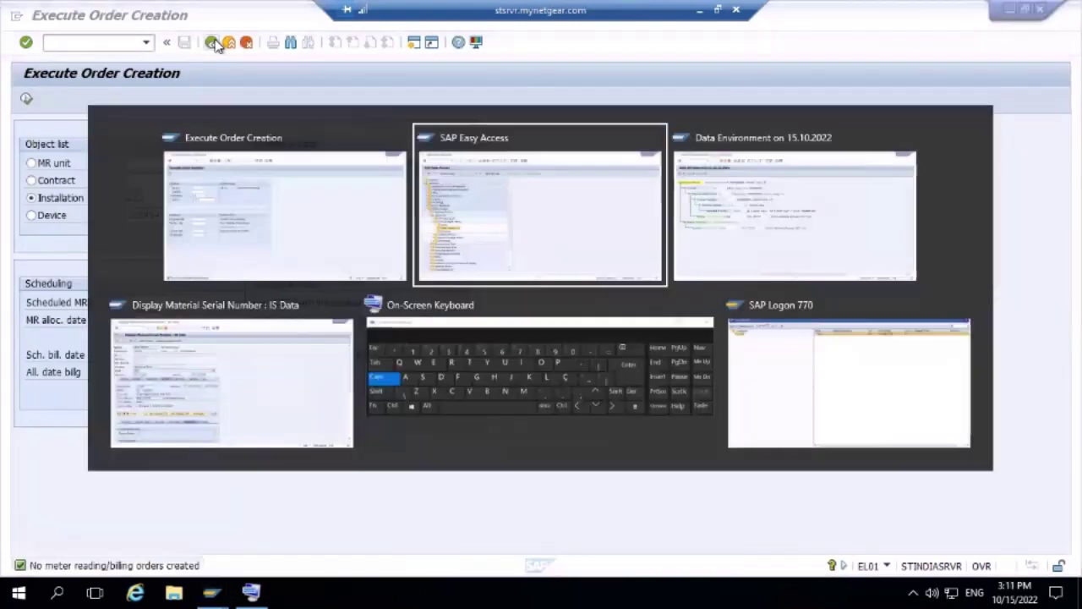
key(alt+Tab)
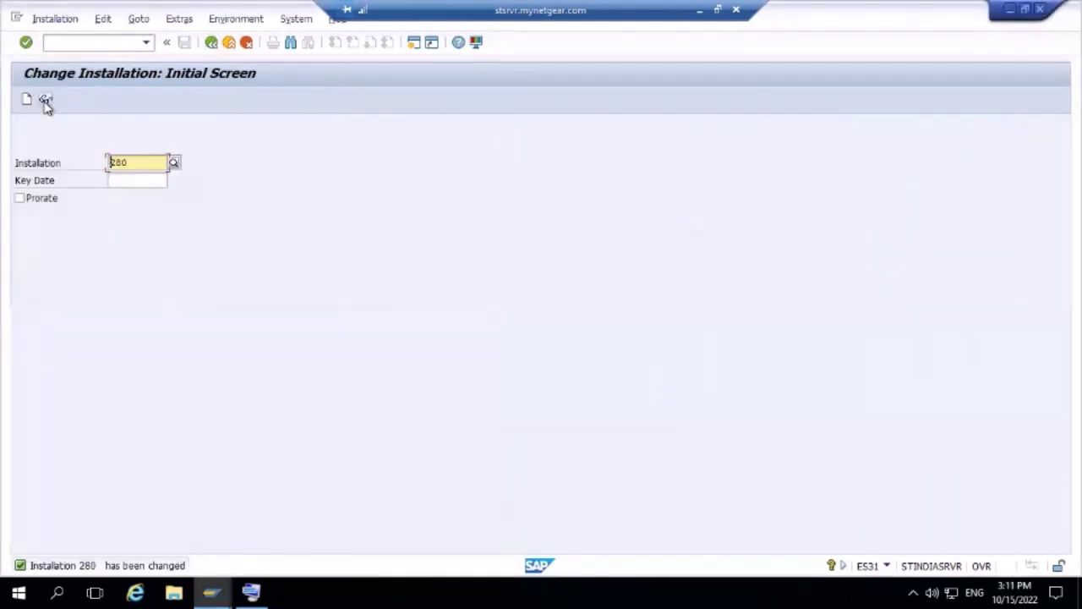
click(44, 103)
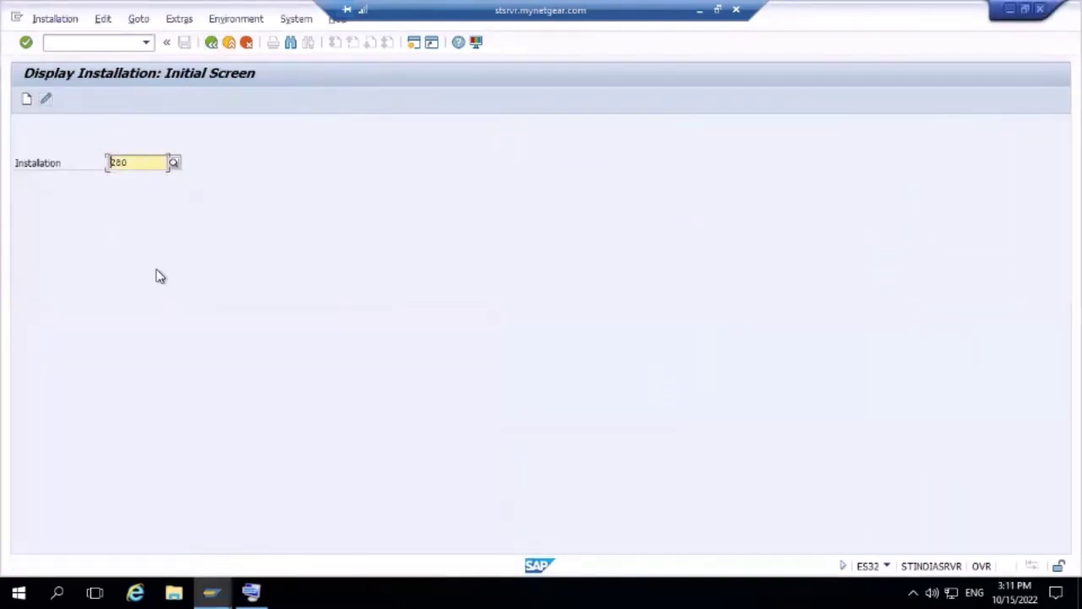
key(Return)
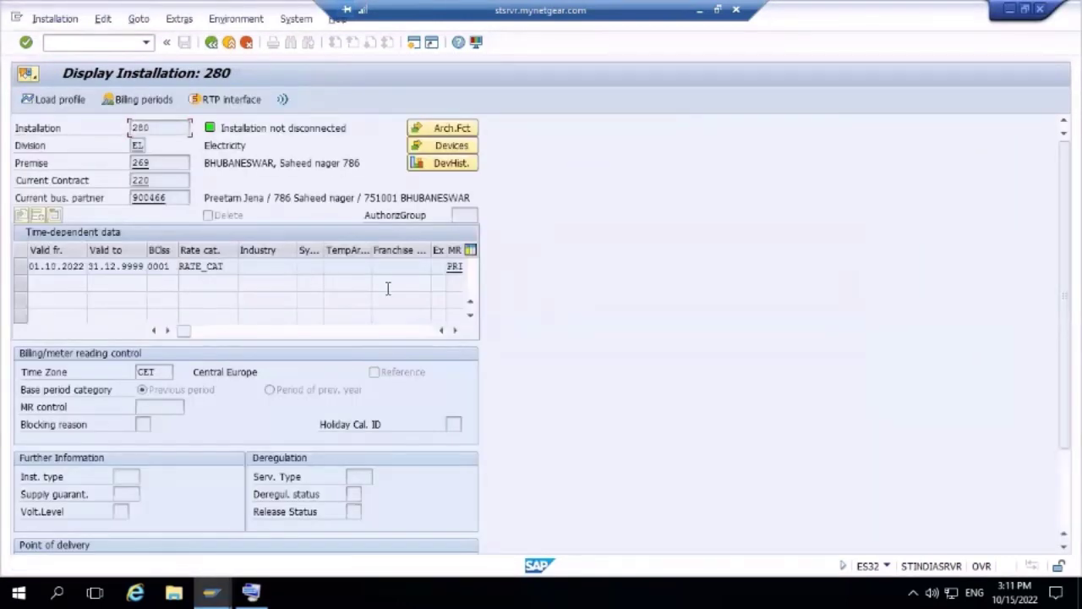
click(456, 331)
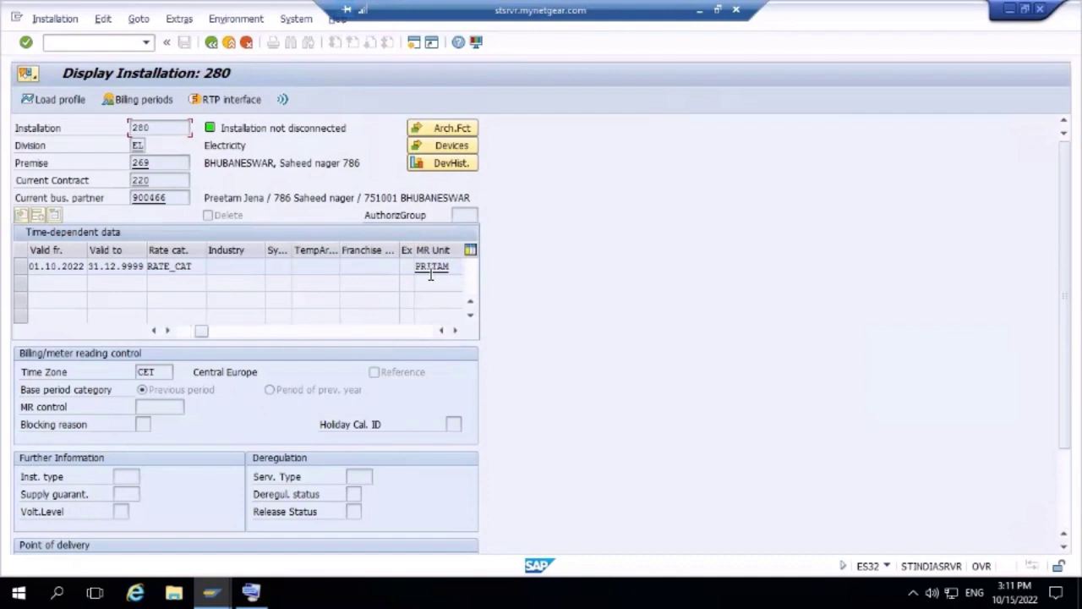
click(430, 269)
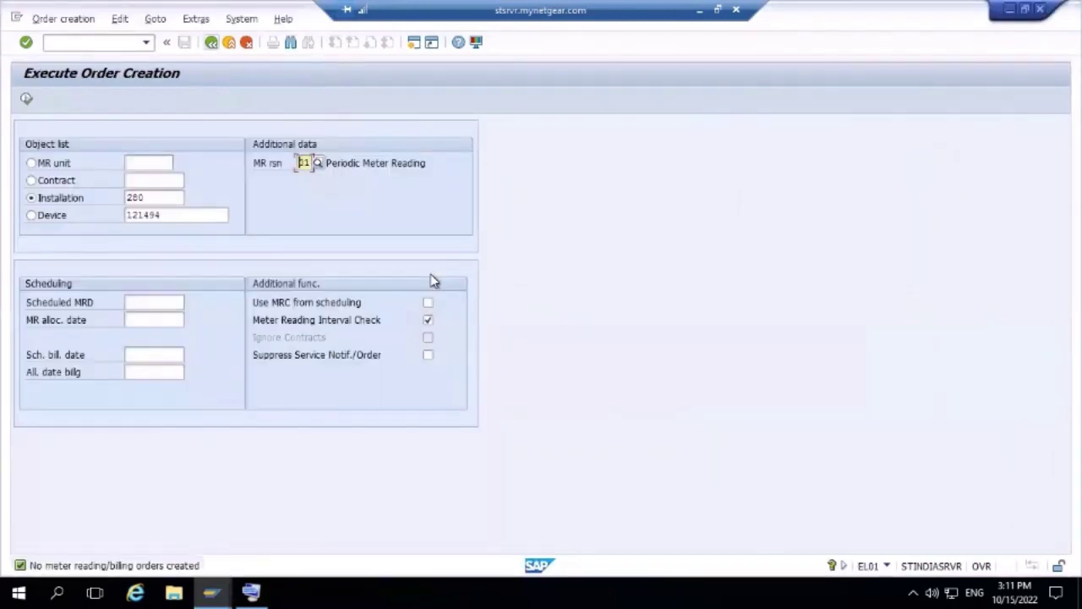
- Open the schedule record creation function for a portion or meter reading unit under Scheduling
key(alt+Tab)
key(alt+Tab)
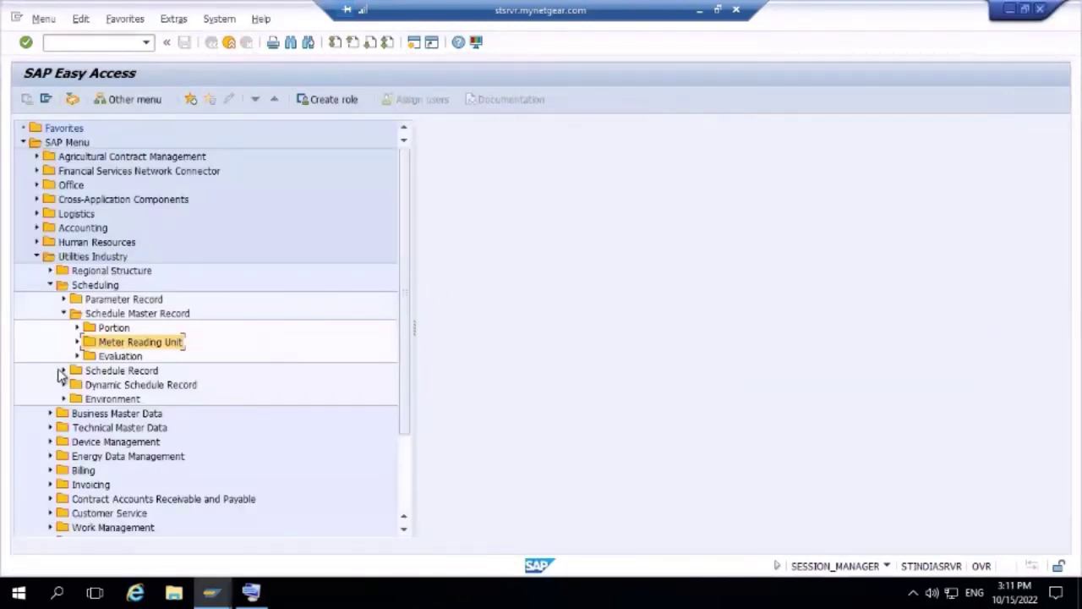
click(65, 314)
click(64, 329)
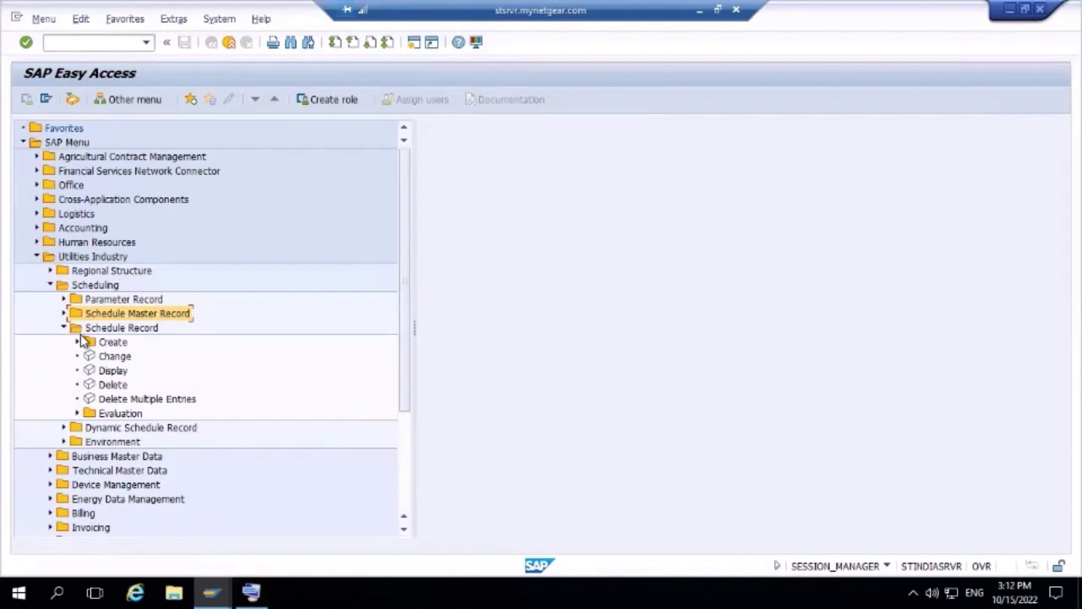
click(82, 332)
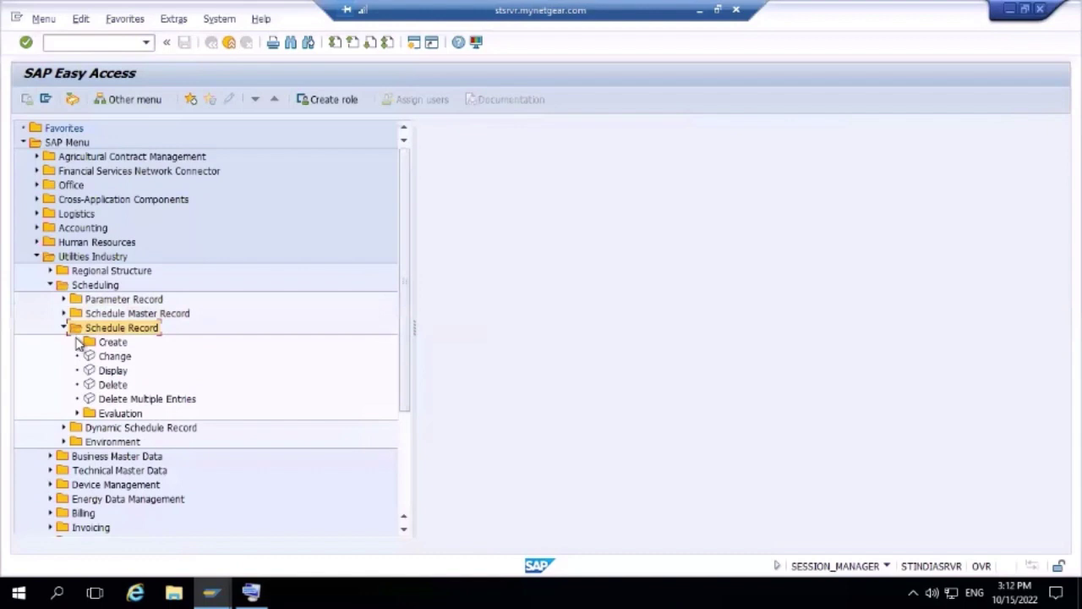
click(77, 342)
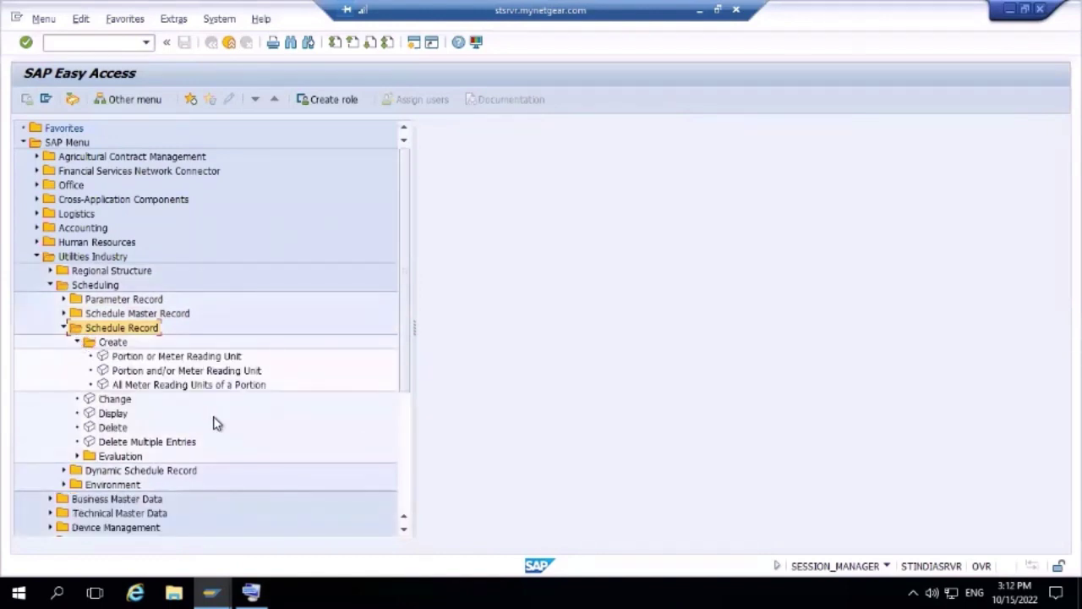
double_click(152, 357)
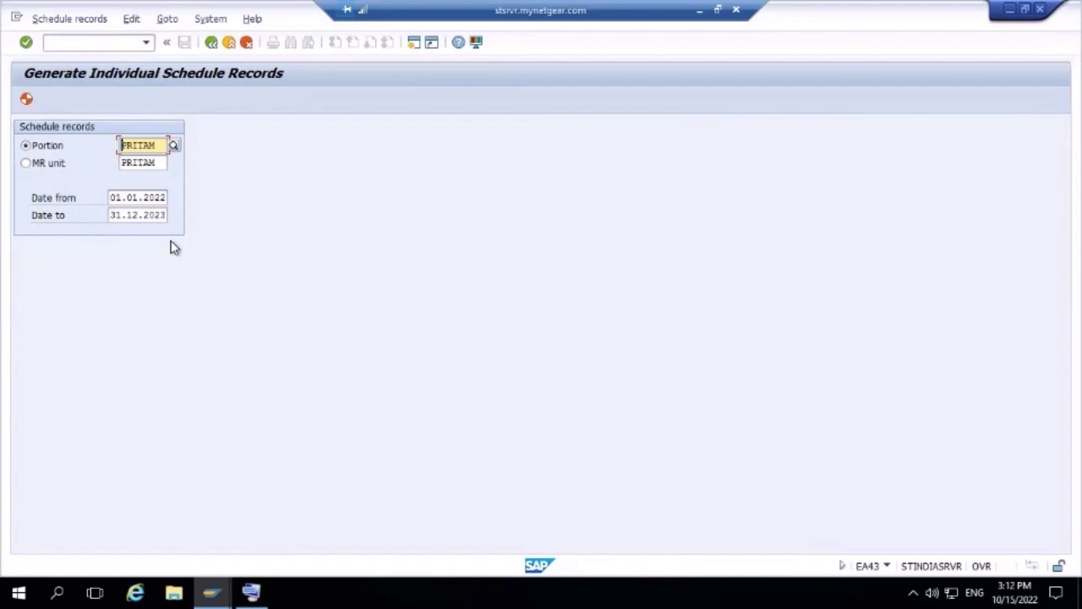
- Generate schedule records from 01.01.2022 to 31.12.2023 for the portion and for the meter reading unit
click(26, 101)
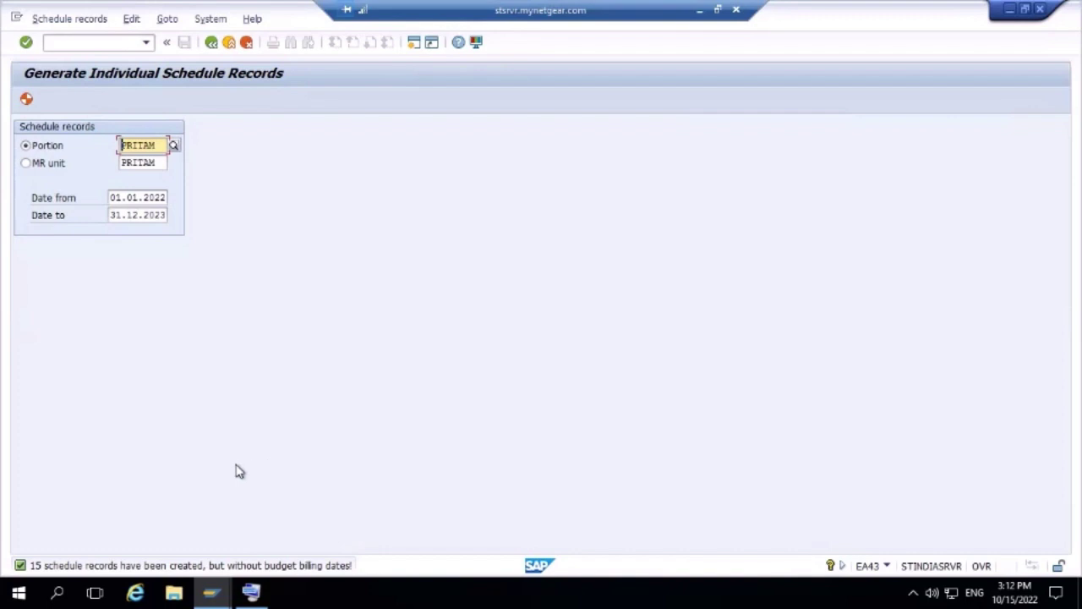
click(25, 164)
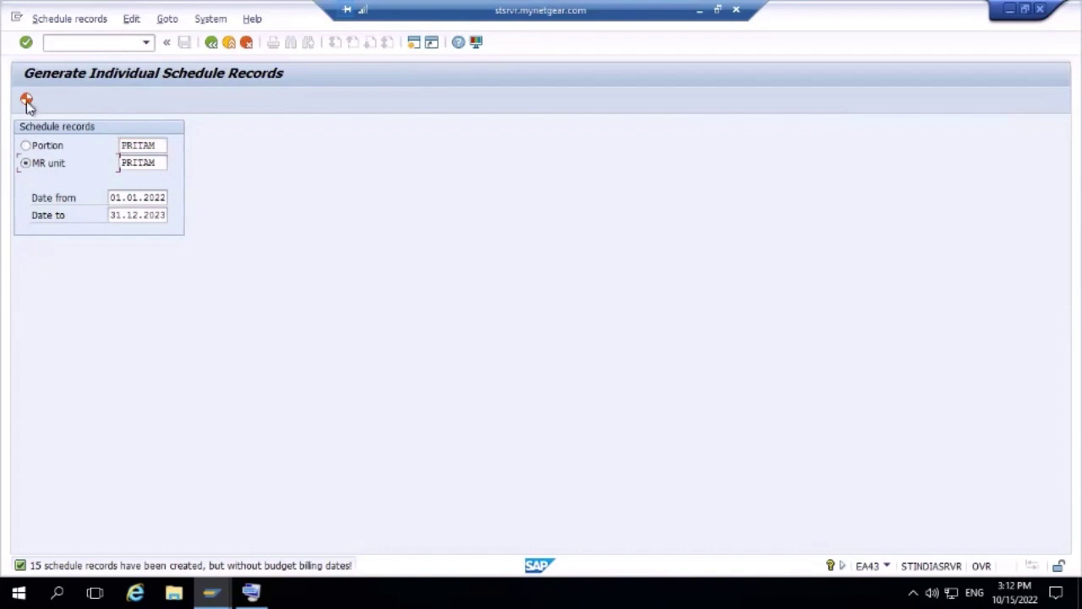
click(26, 100)
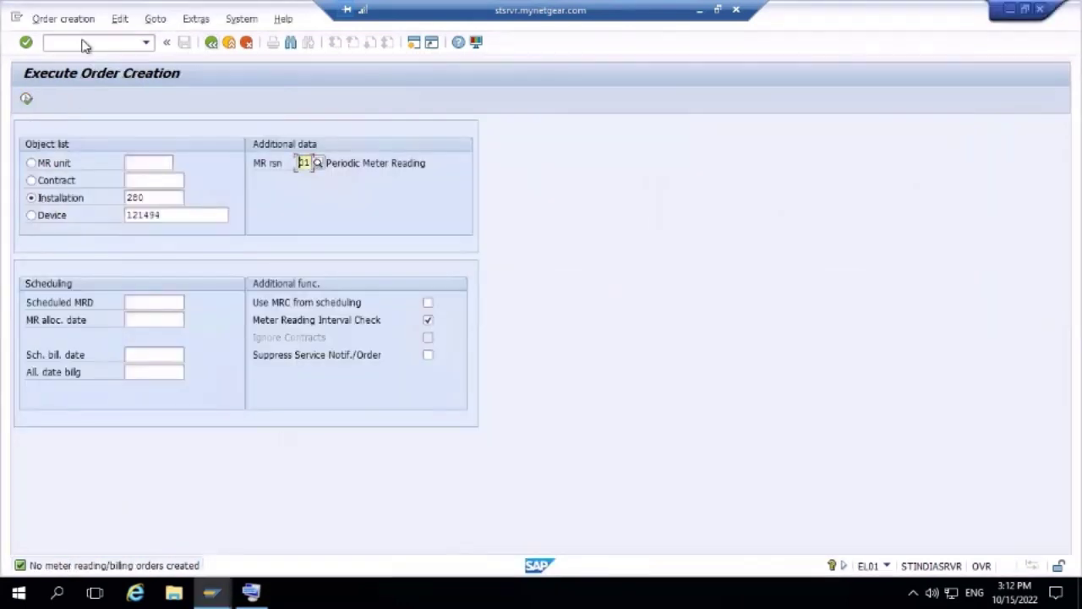
- Start transaction EL01 in a new session and execute order creation for installation 280 with meter reading reason 01
click(83, 41)
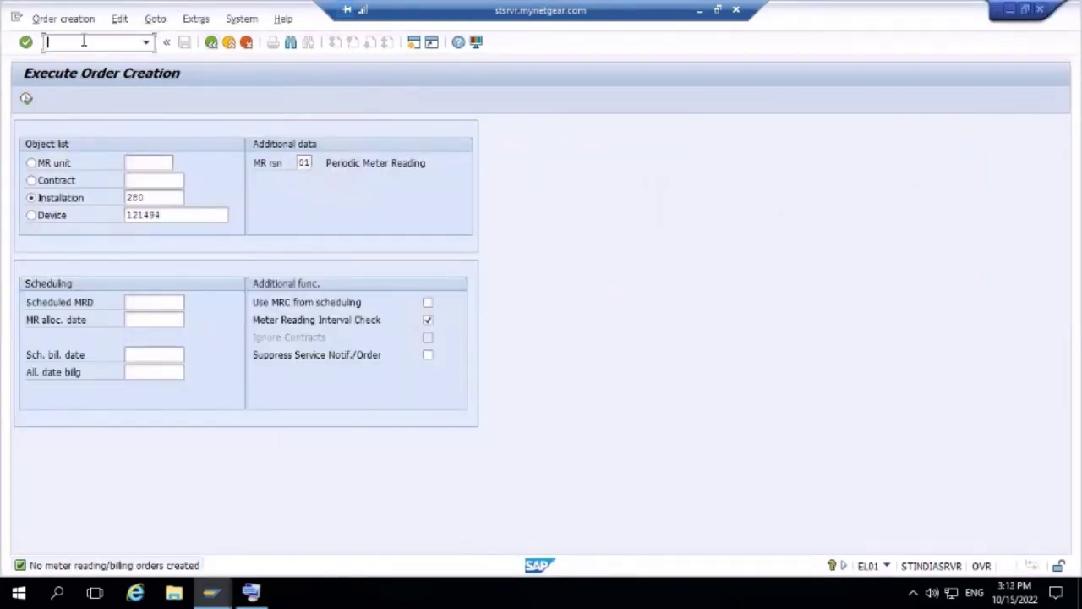
text(/)
text(oel28)
key(Return)
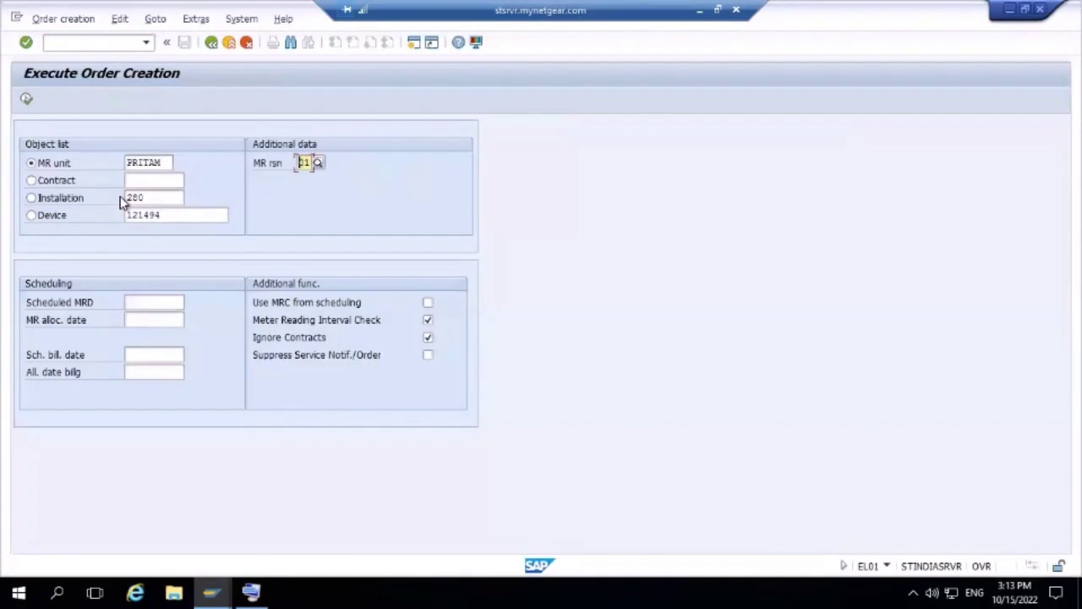
click(32, 198)
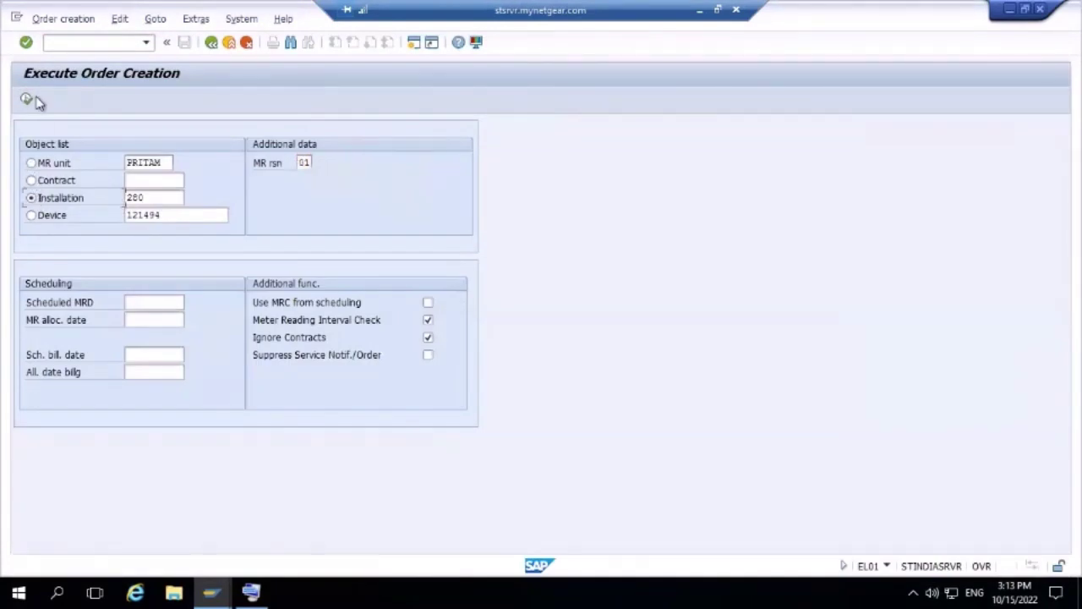
click(27, 100)
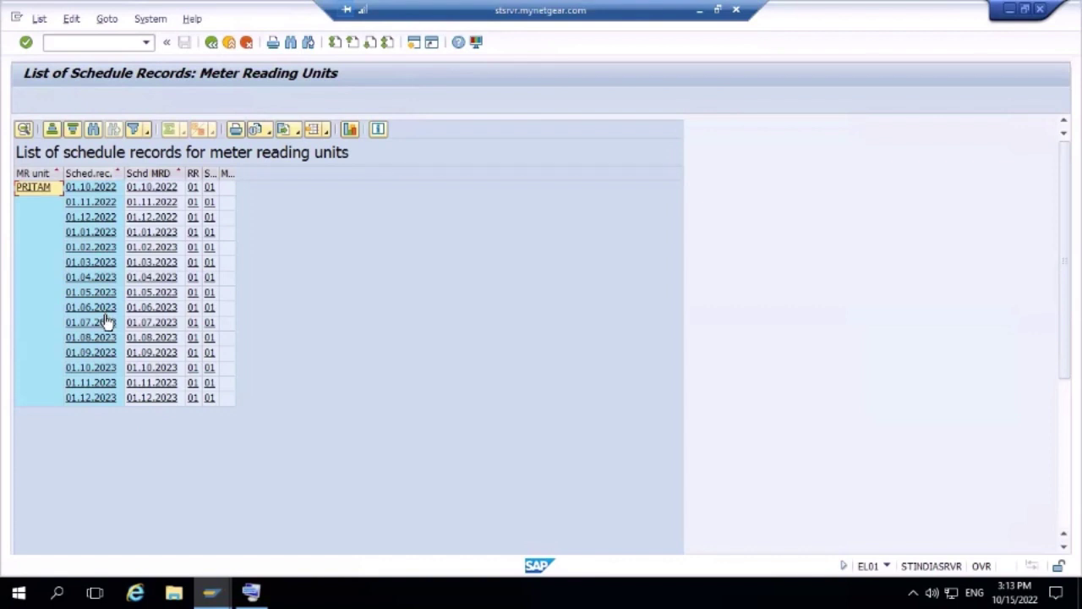
- Create the meter reading order for installation 280 from the 01.11.2022 schedule record
click(102, 202)
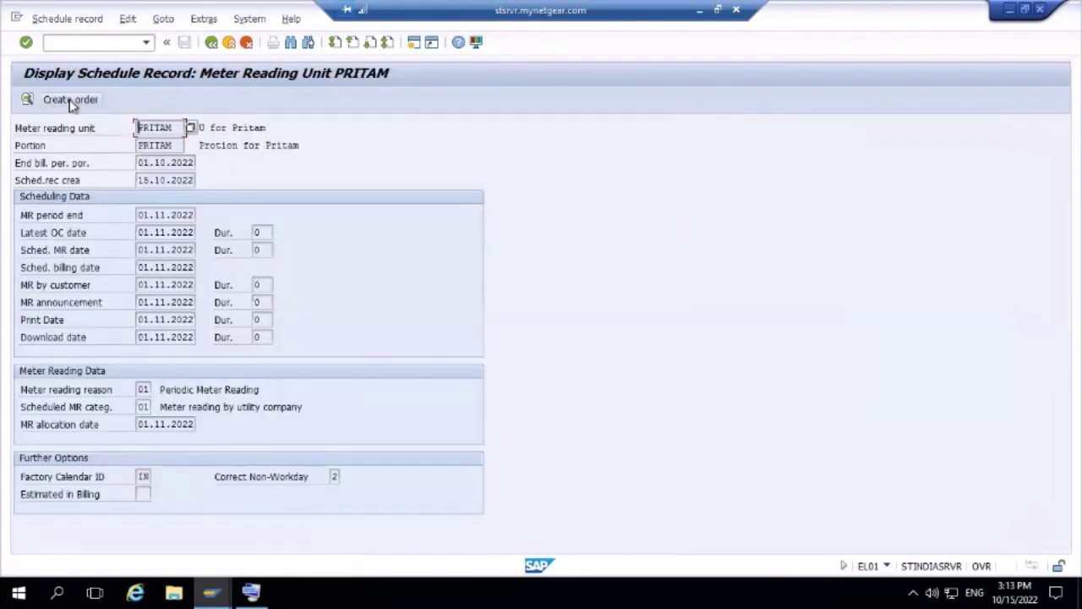
click(70, 100)
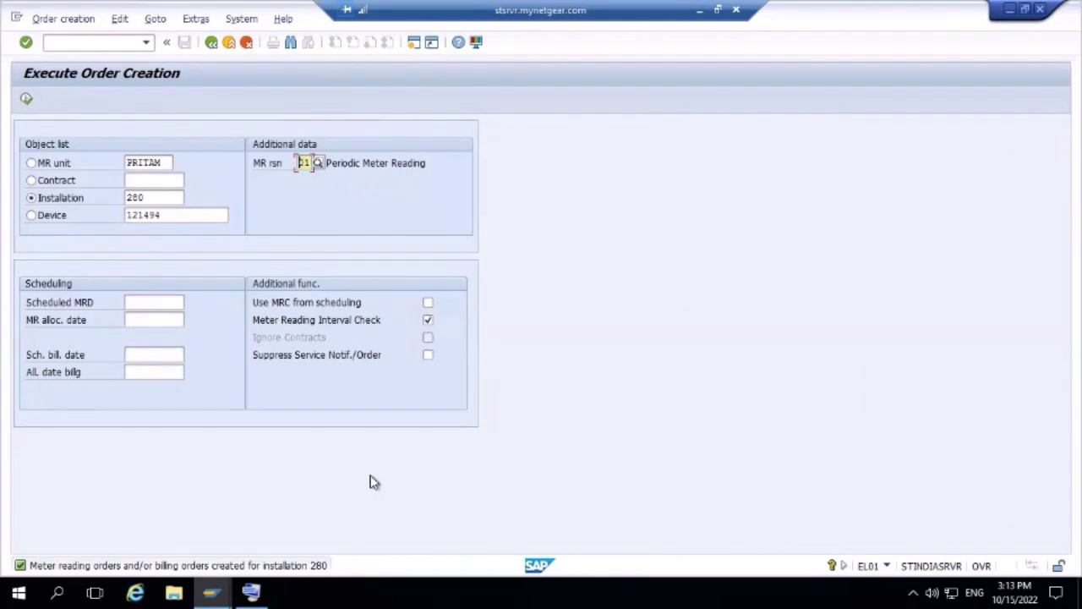
key(F8)
- Redisplay installation 280 with current data and open its billing periods
key(alt+Tab)
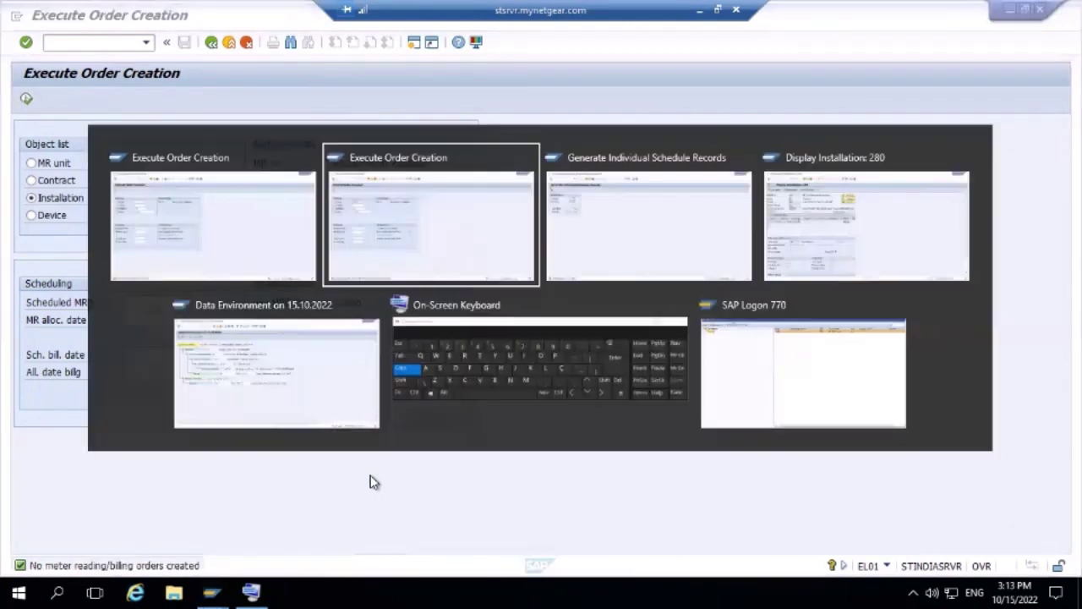
key(alt+Tab)
key(alt+Tab)
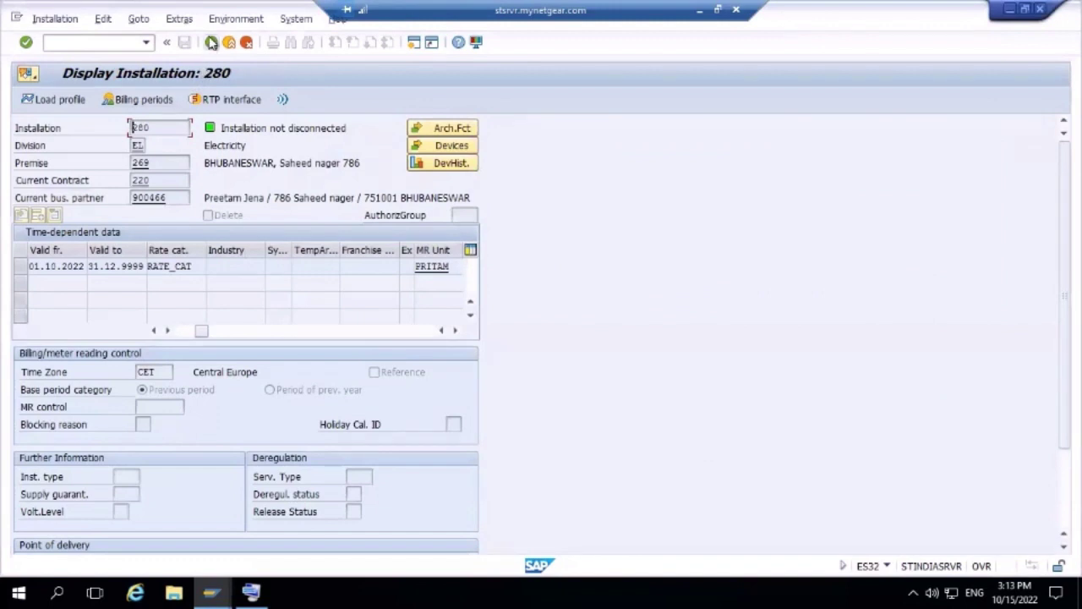
click(211, 43)
key(Return)
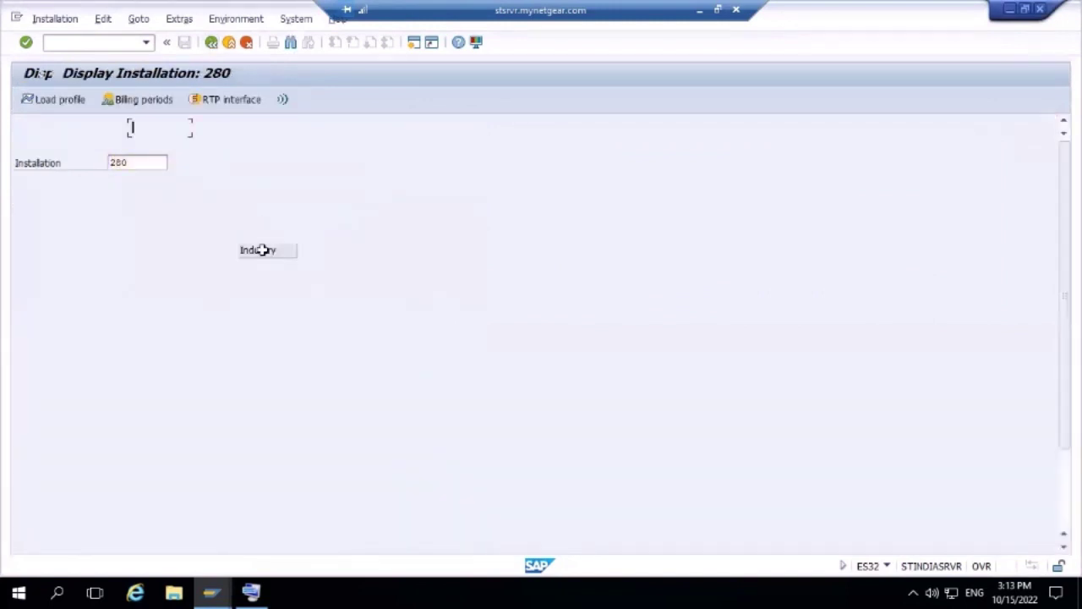
click(144, 100)
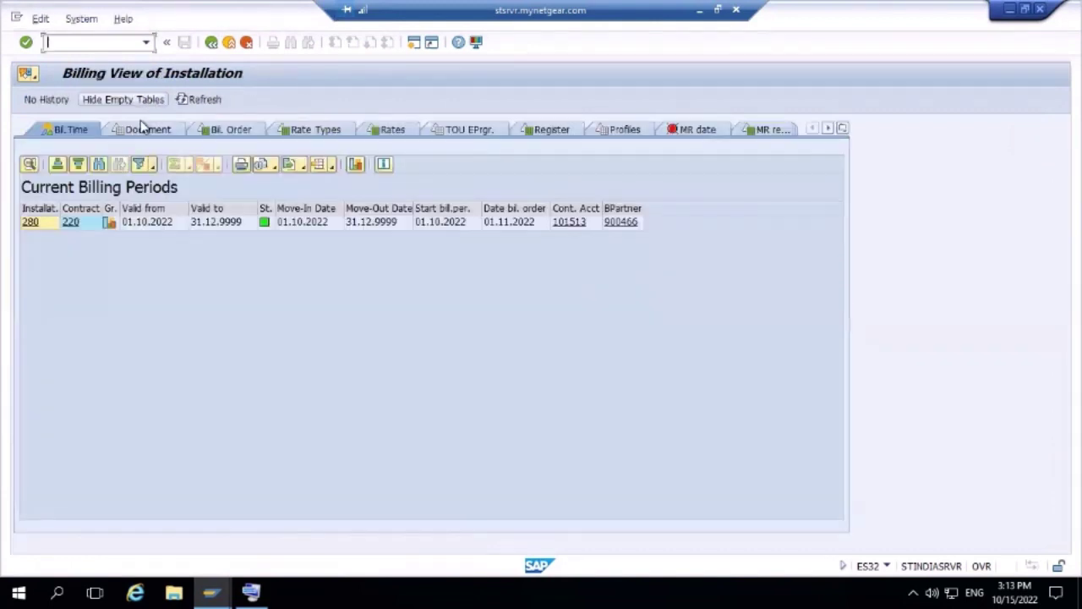
- Examine the status of the installation's billing order and switch back to order creation
click(245, 133)
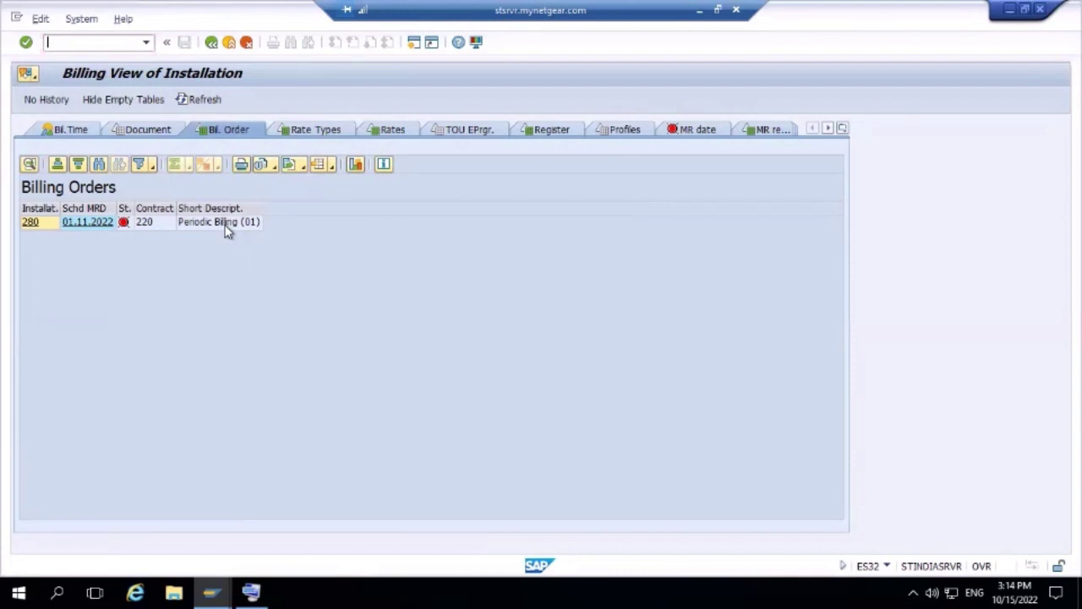
key(alt+Tab)
key(alt+Tab)
mouse_move(124, 229)
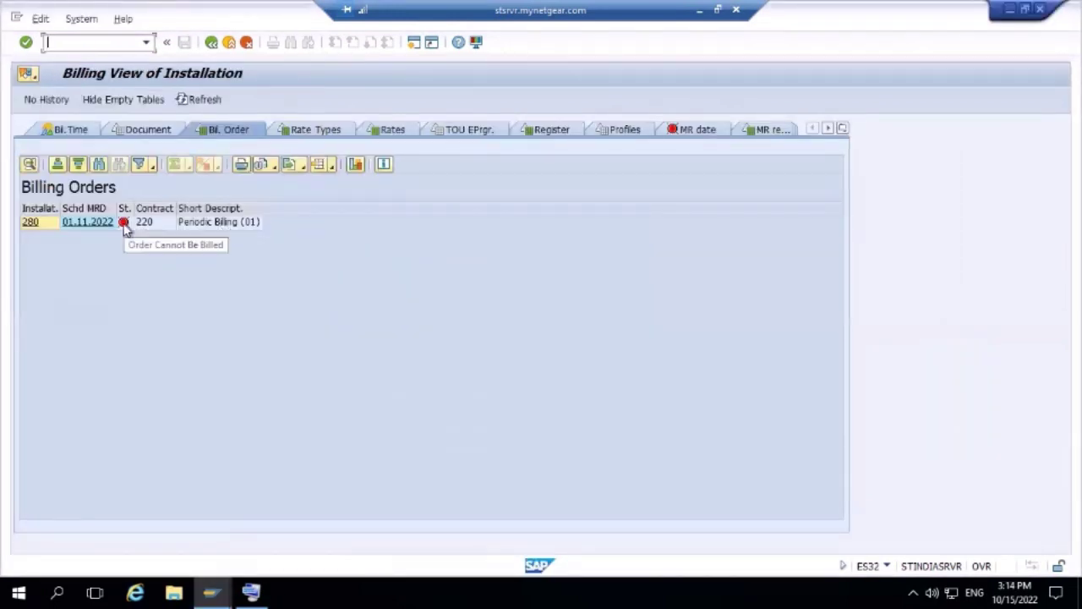
key(alt+Tab)
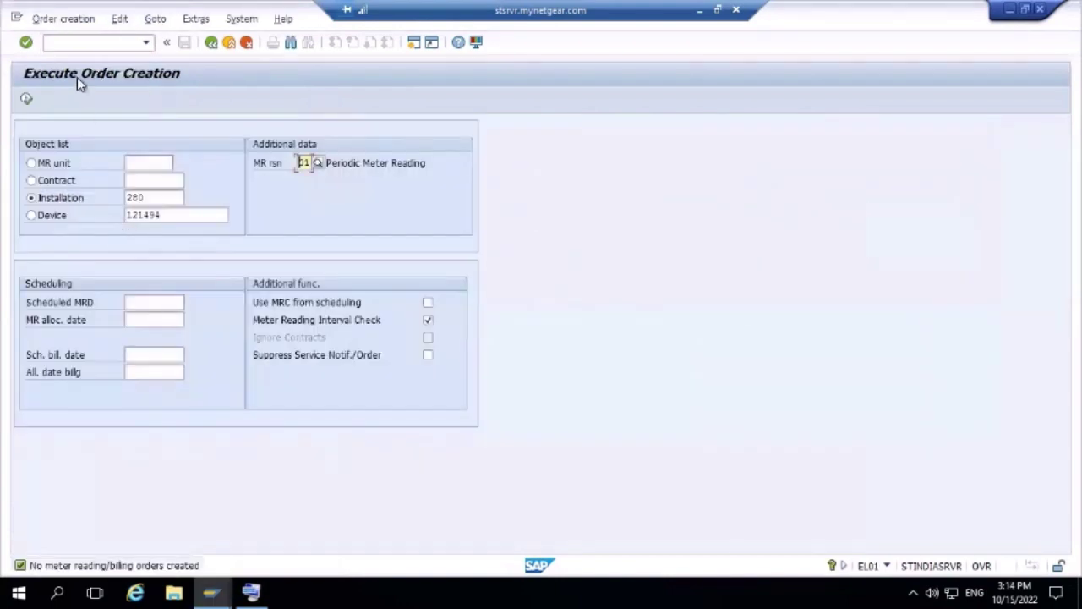
- Start transaction EL28 in a new session and execute single entry for installation 280 with meter reading type 01
click(75, 44)
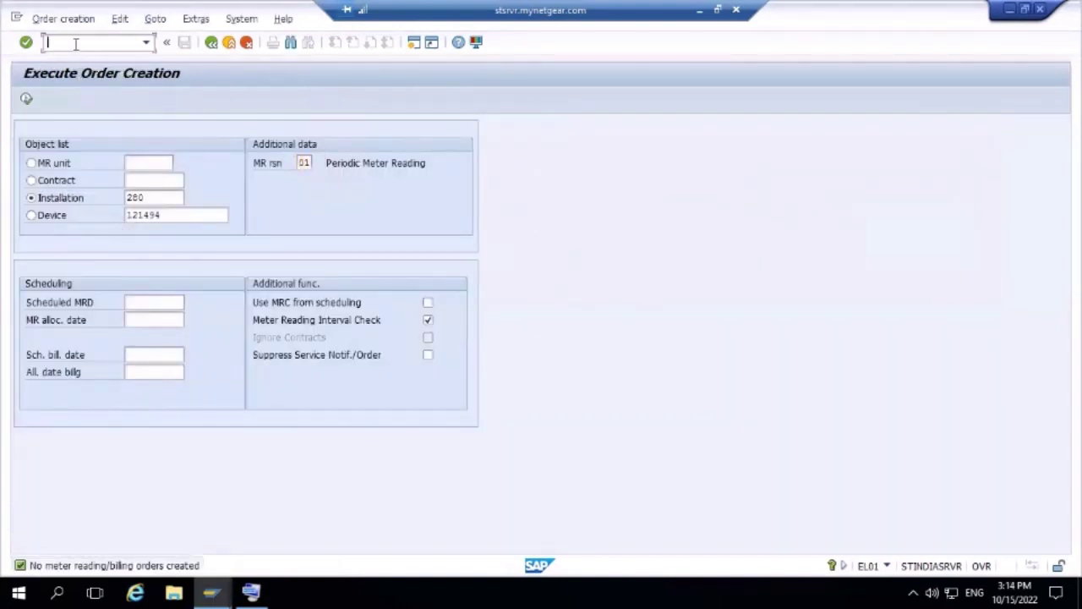
text(/nel28)
key(Return)
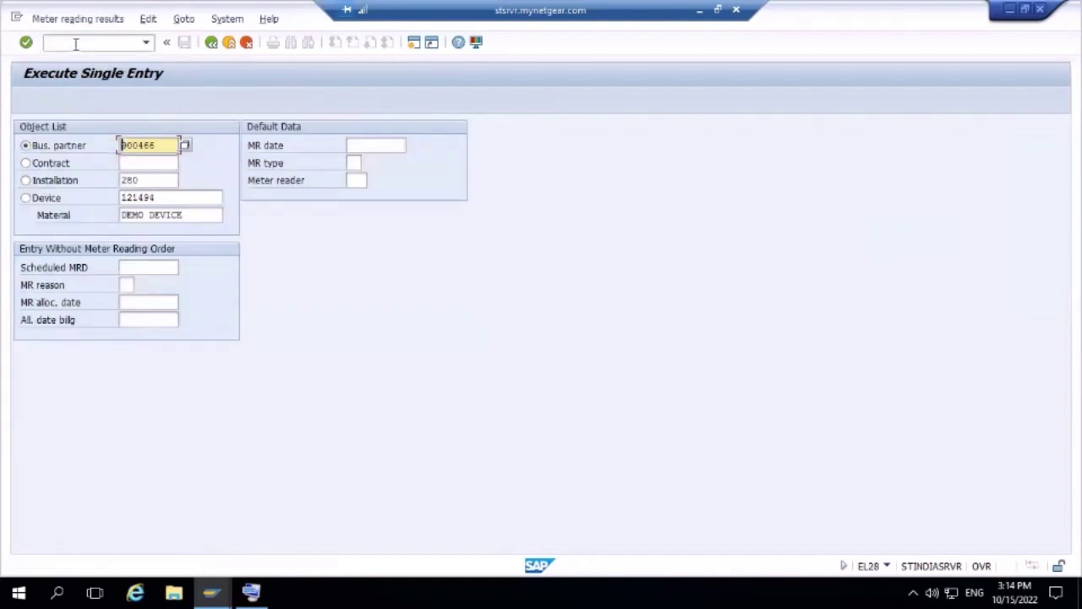
click(27, 181)
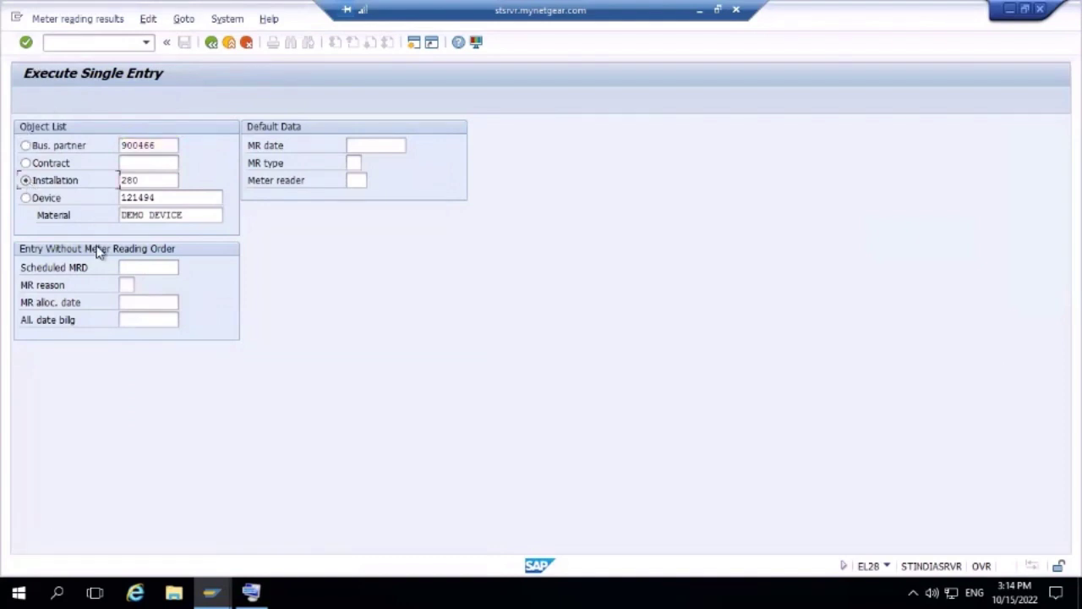
click(353, 160)
click(368, 161)
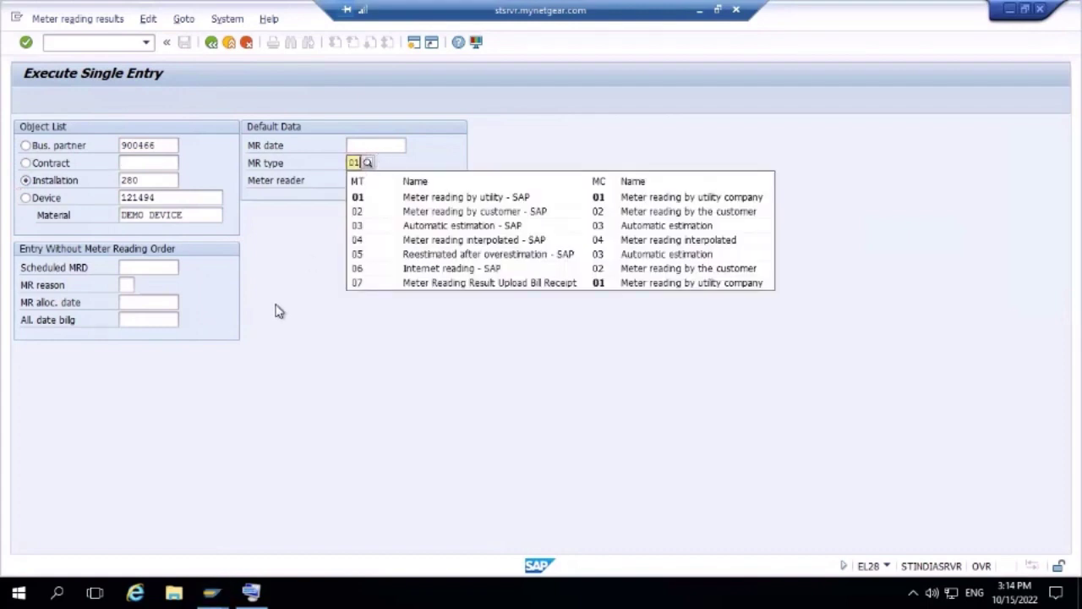
click(430, 198)
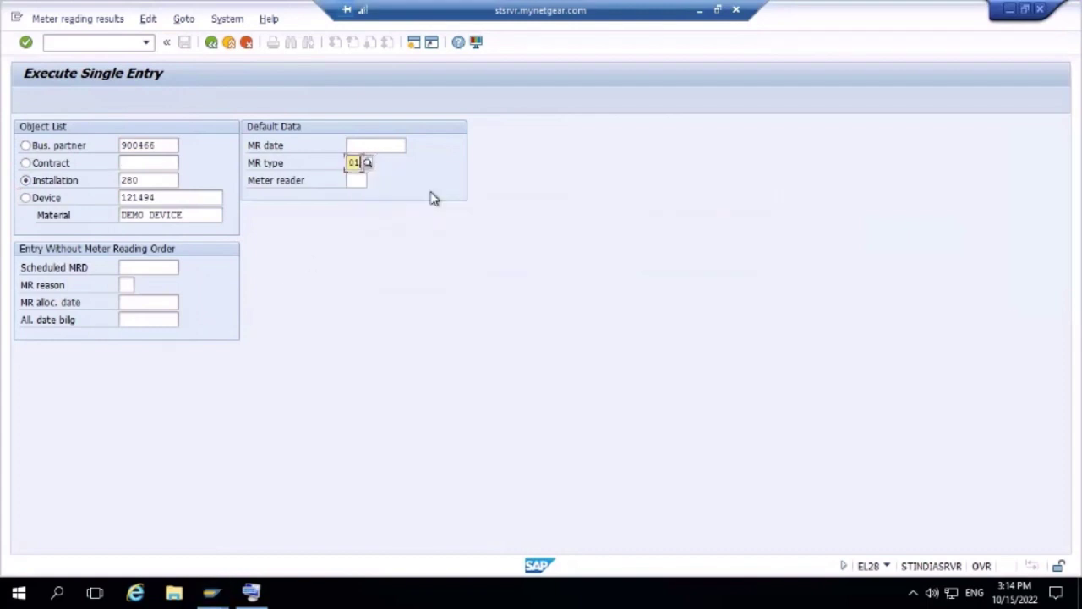
key(Return)
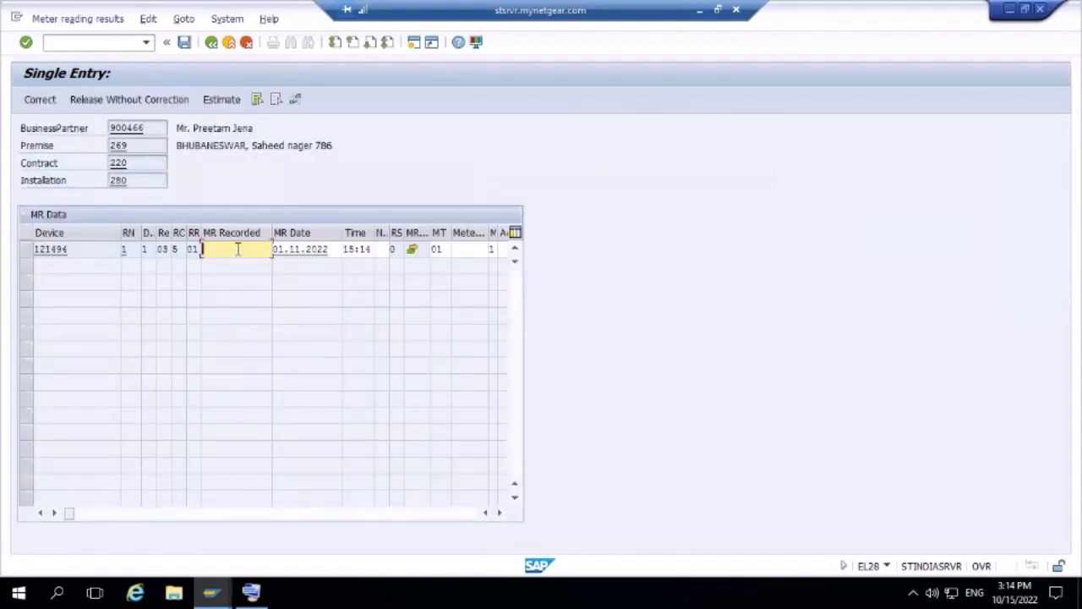
- Try to save a recorded meter reading of 5 for the device, and estimate the result instead
text(5)
click(186, 44)
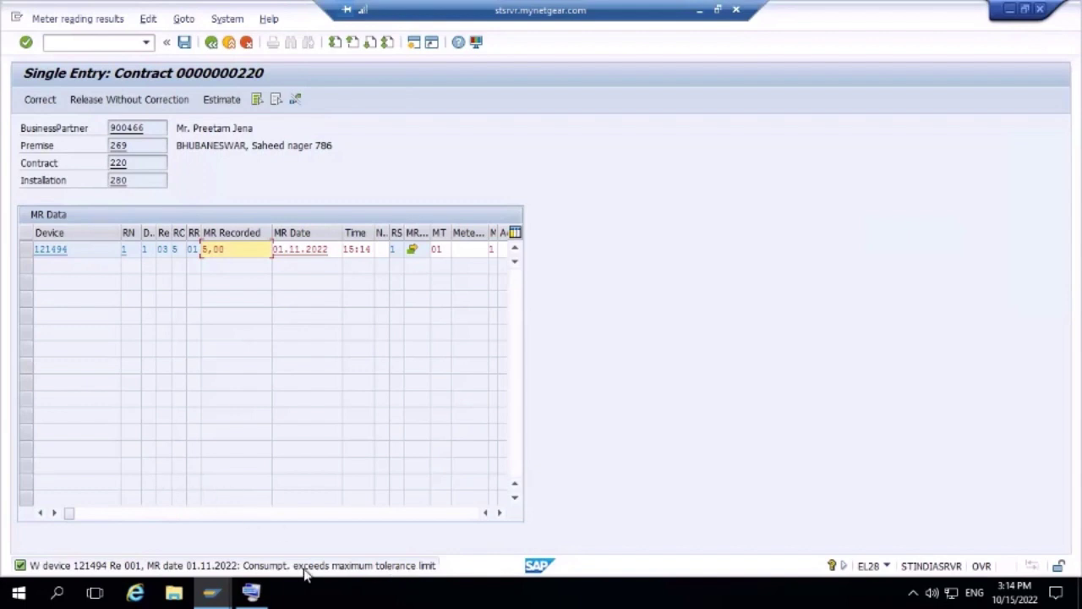
click(26, 251)
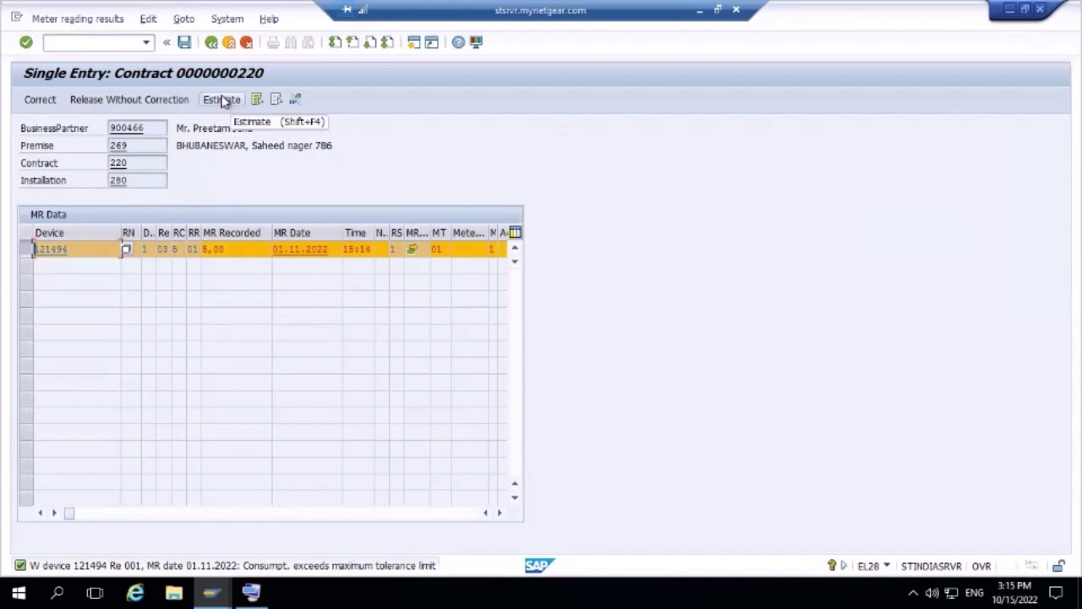
click(224, 100)
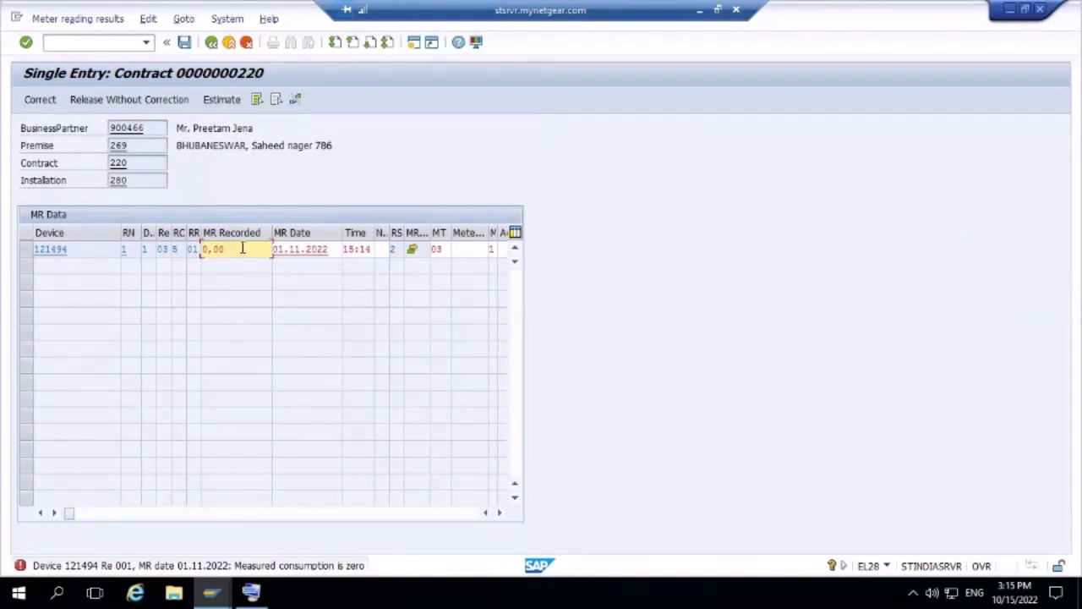
- Set the device's recorded meter reading to 2, save it, and release the implausible result without correction
key(BackSpace)
key(BackSpace)
key(BackSpace)
key(BackSpace)
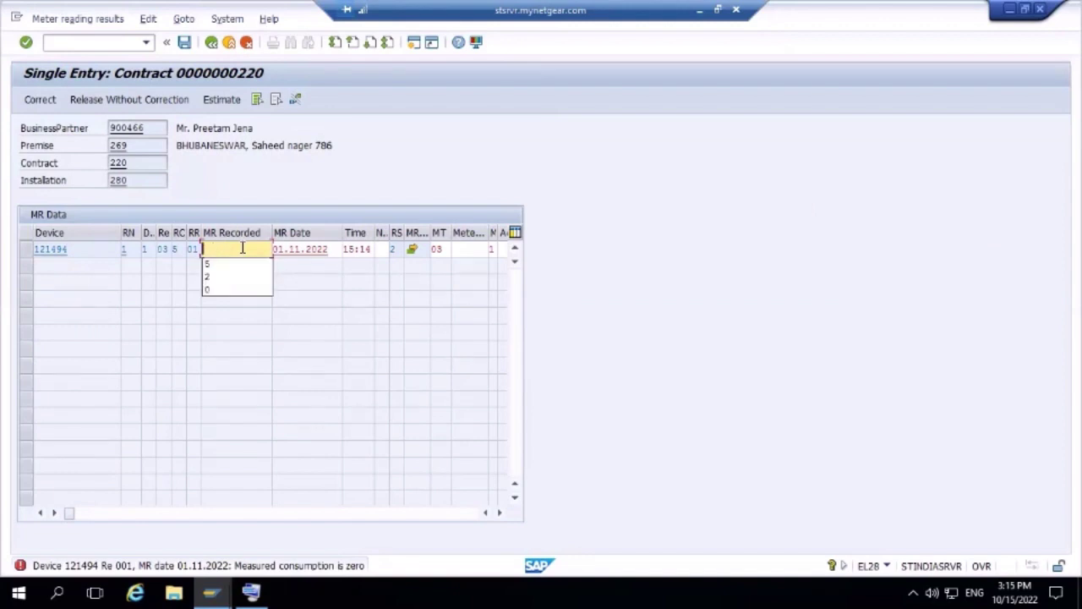
text(2)
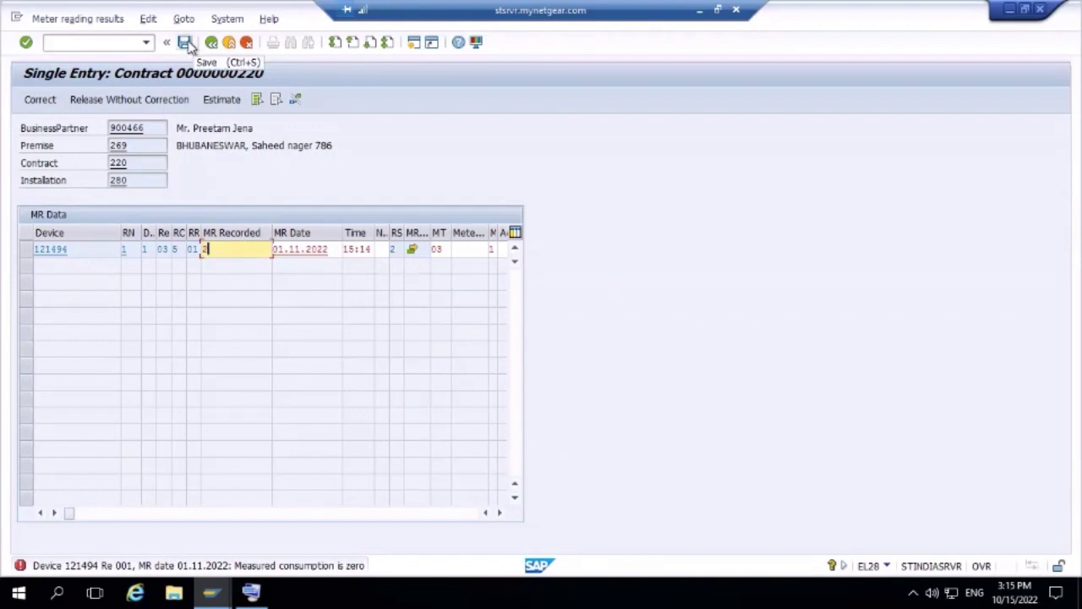
click(187, 44)
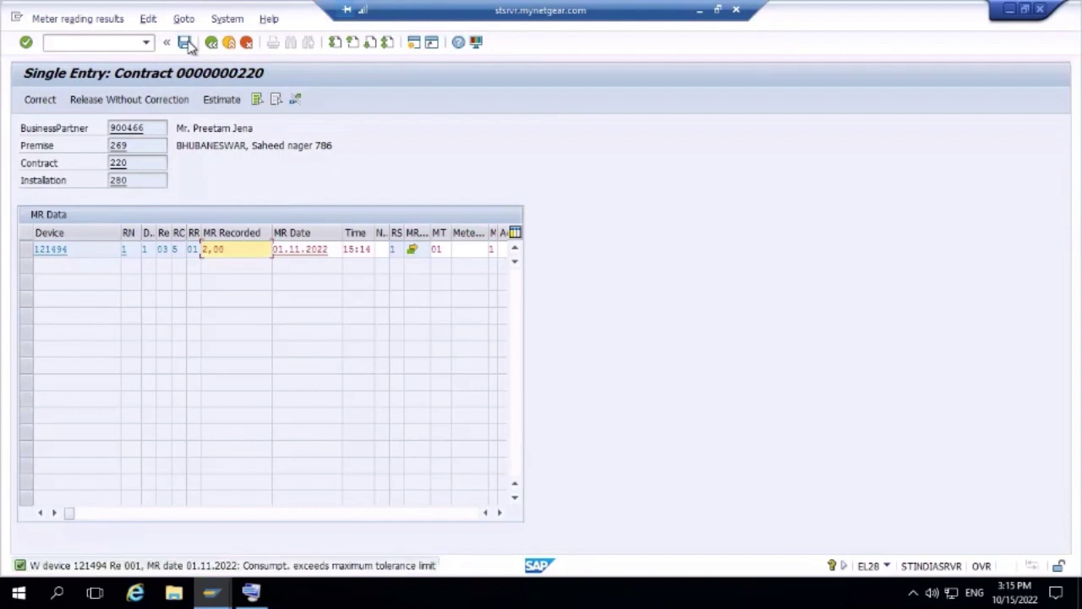
click(100, 102)
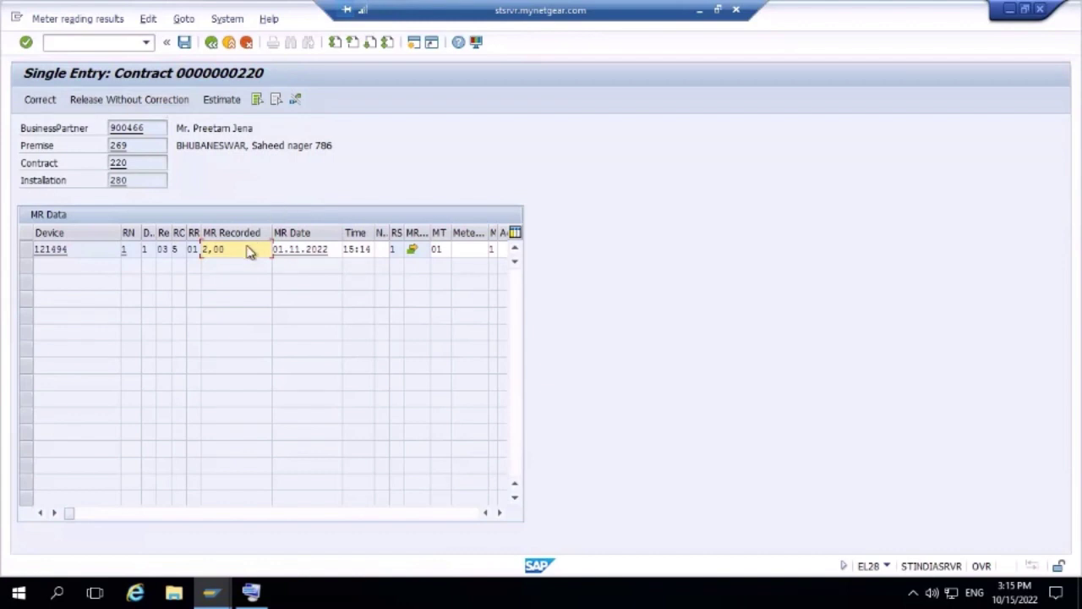
- Try to correct the released meter reading result and save the single entry
click(43, 103)
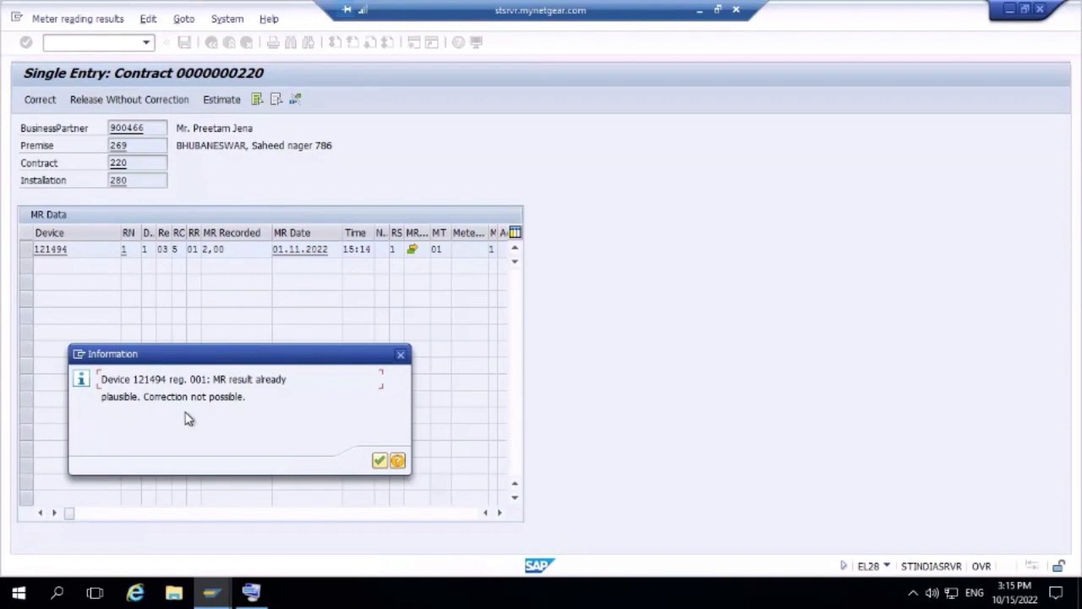
click(379, 462)
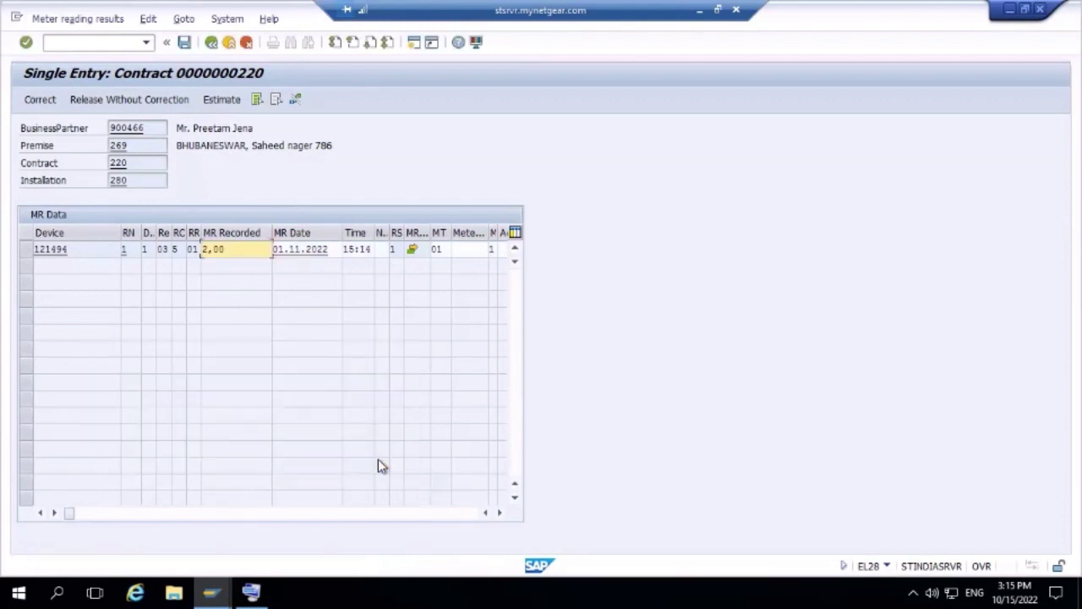
click(186, 42)
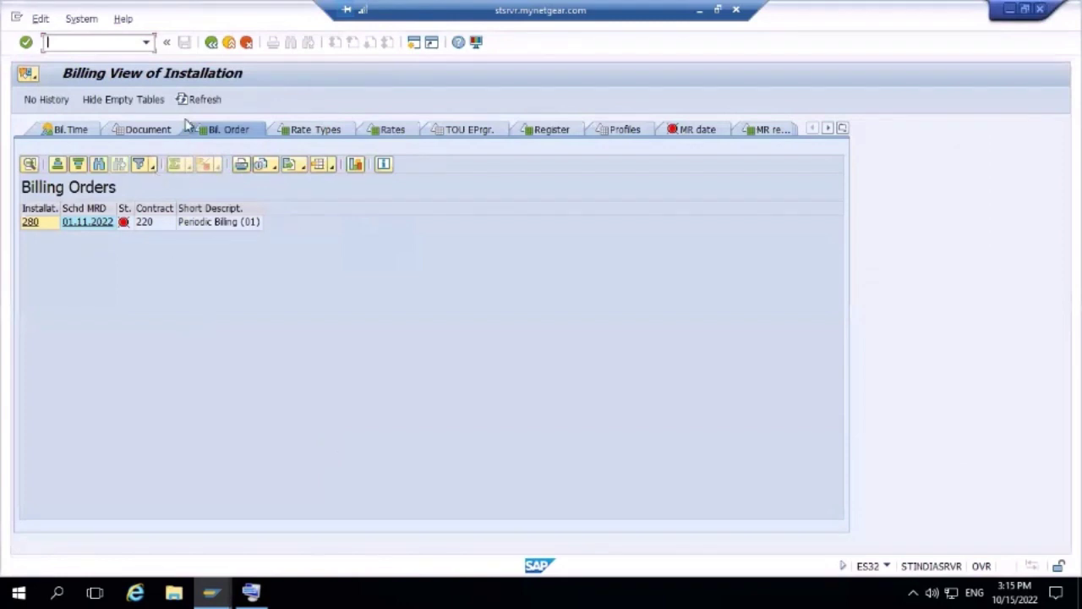
- Refresh the billing orders of installation 280 and return to the installation display
click(188, 101)
click(211, 43)
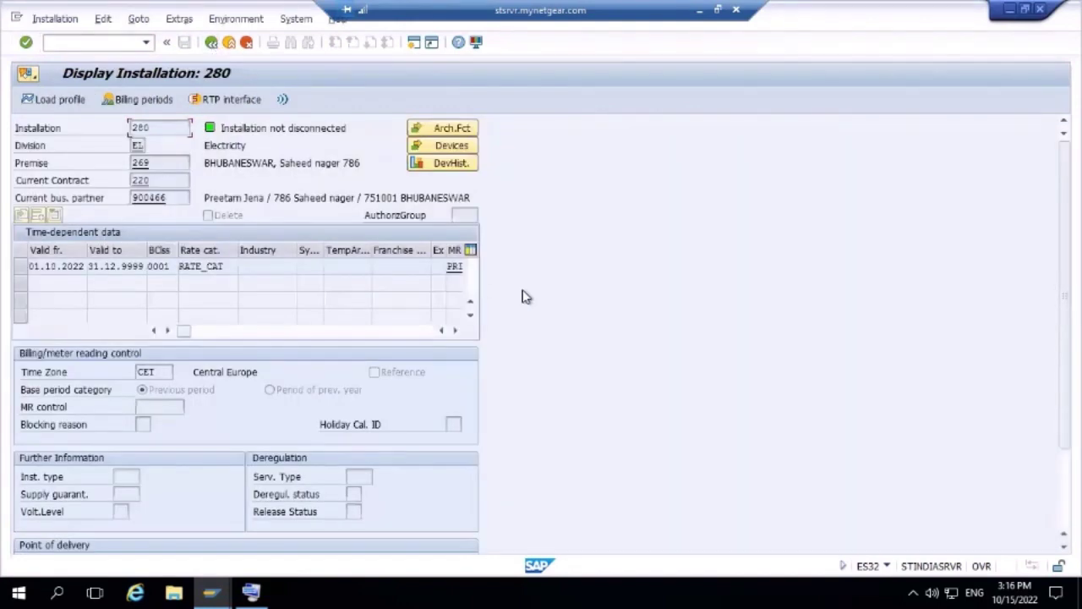